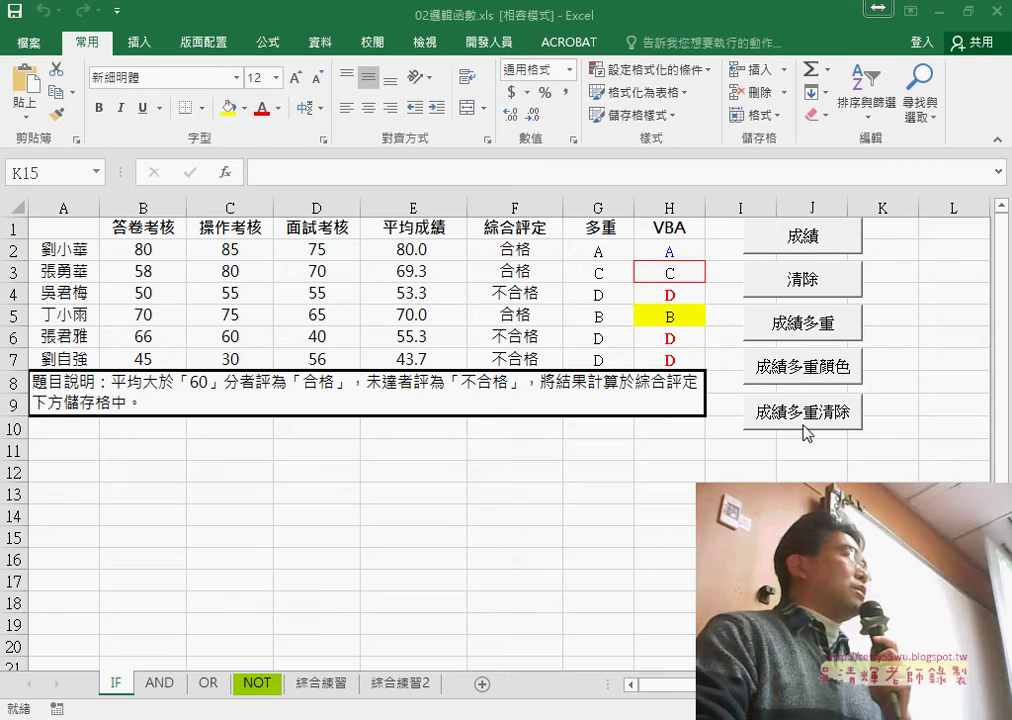
# - Clear column H with 清除, refill it with coloured grades A, C, D, B, D, D, and view G2's formula
pyautogui.click(804, 285)
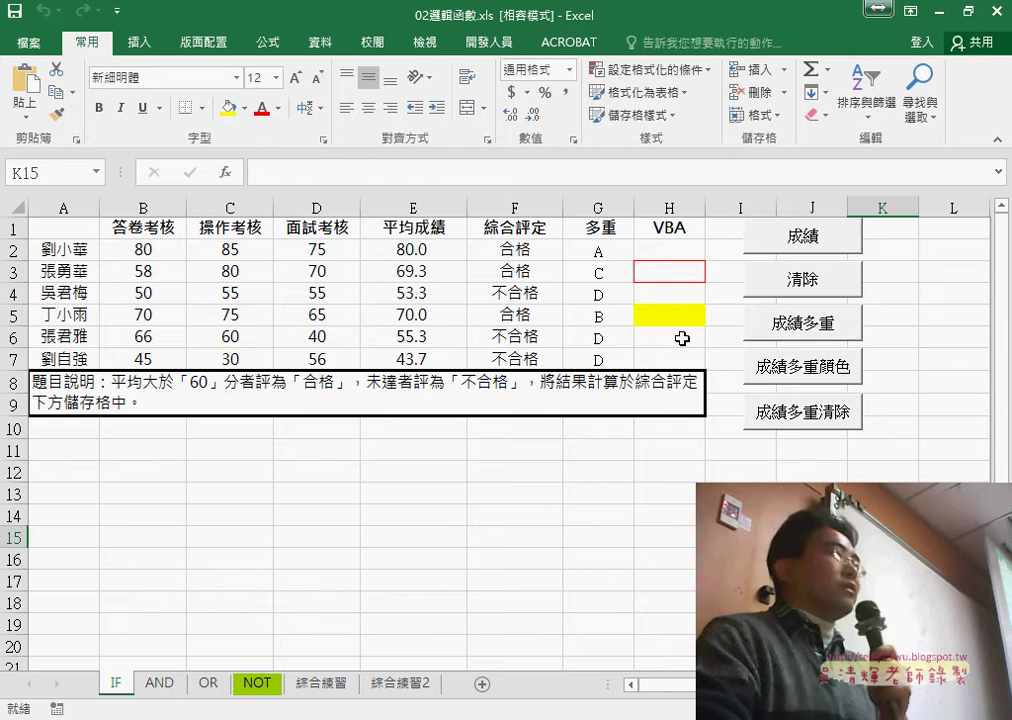
pyautogui.click(799, 368)
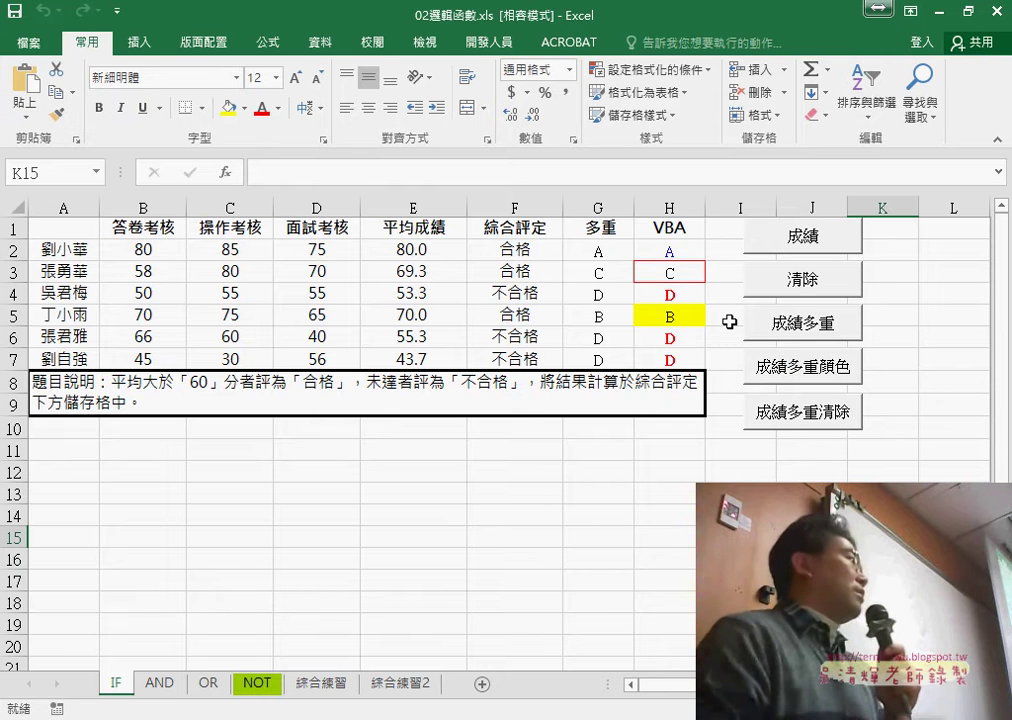
pyautogui.click(672, 257)
pyautogui.click(597, 257)
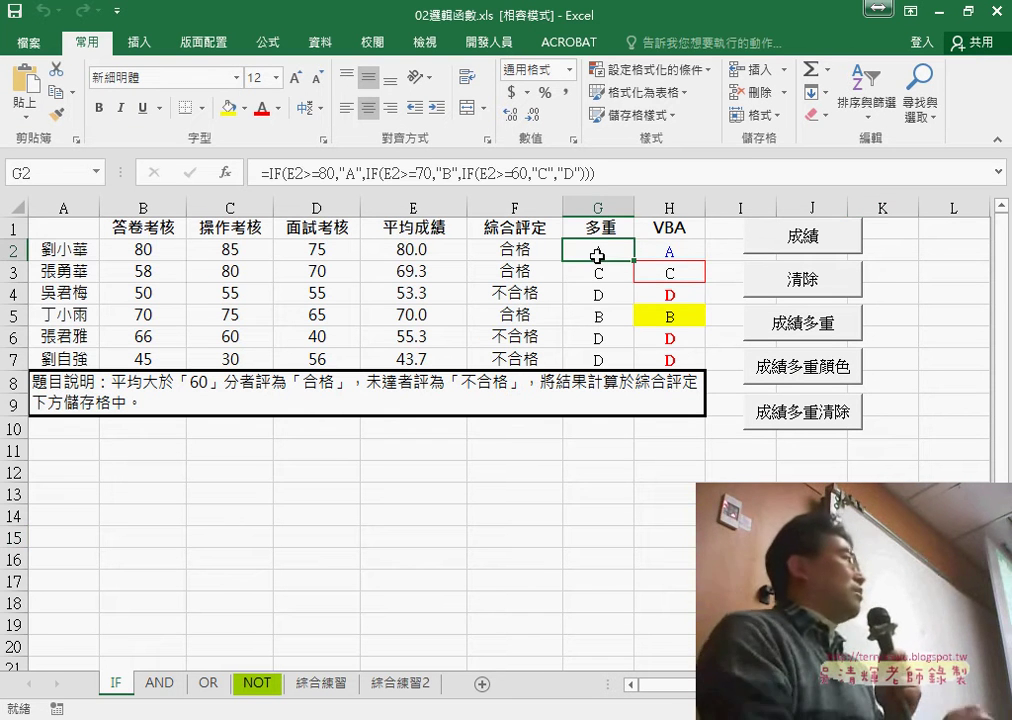
pyautogui.click(675, 254)
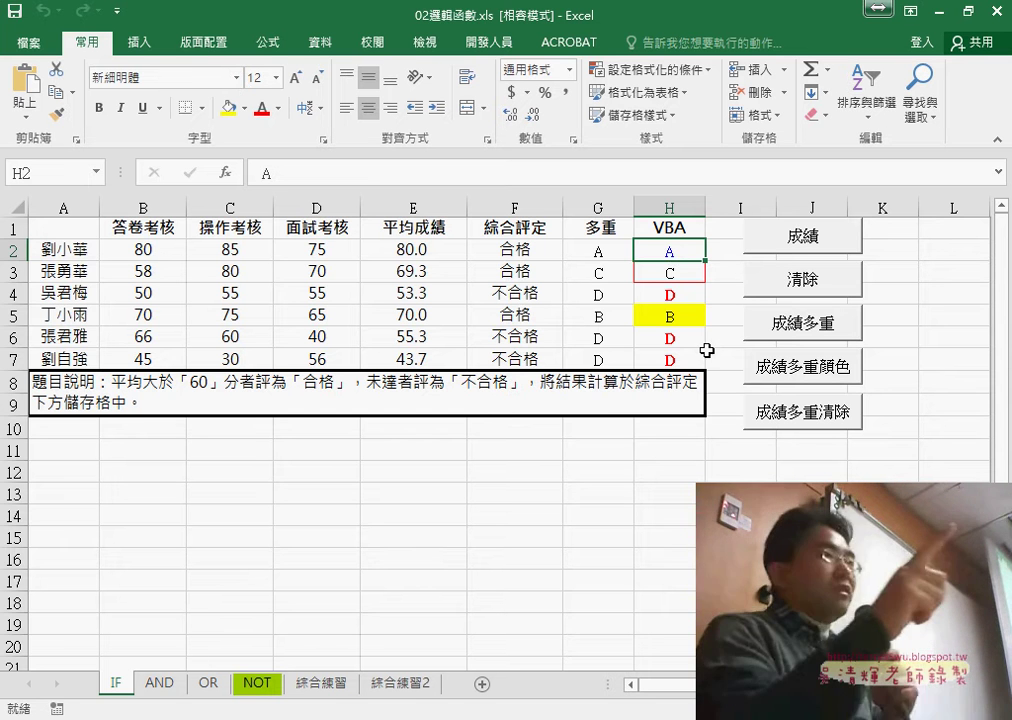
pyautogui.click(690, 317)
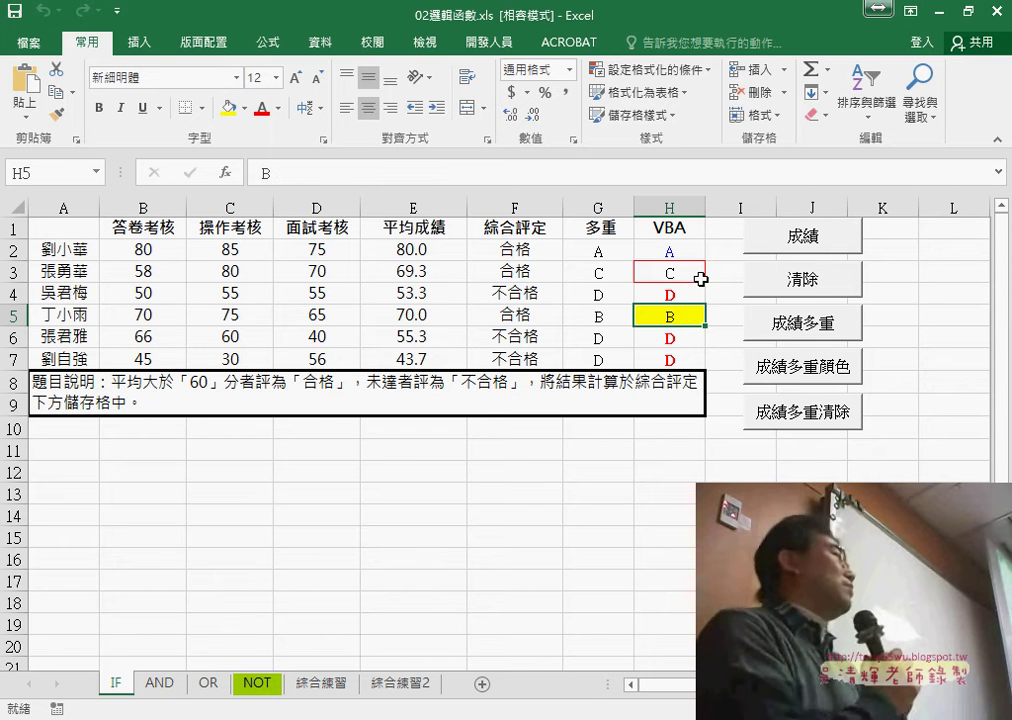
pyautogui.click(700, 279)
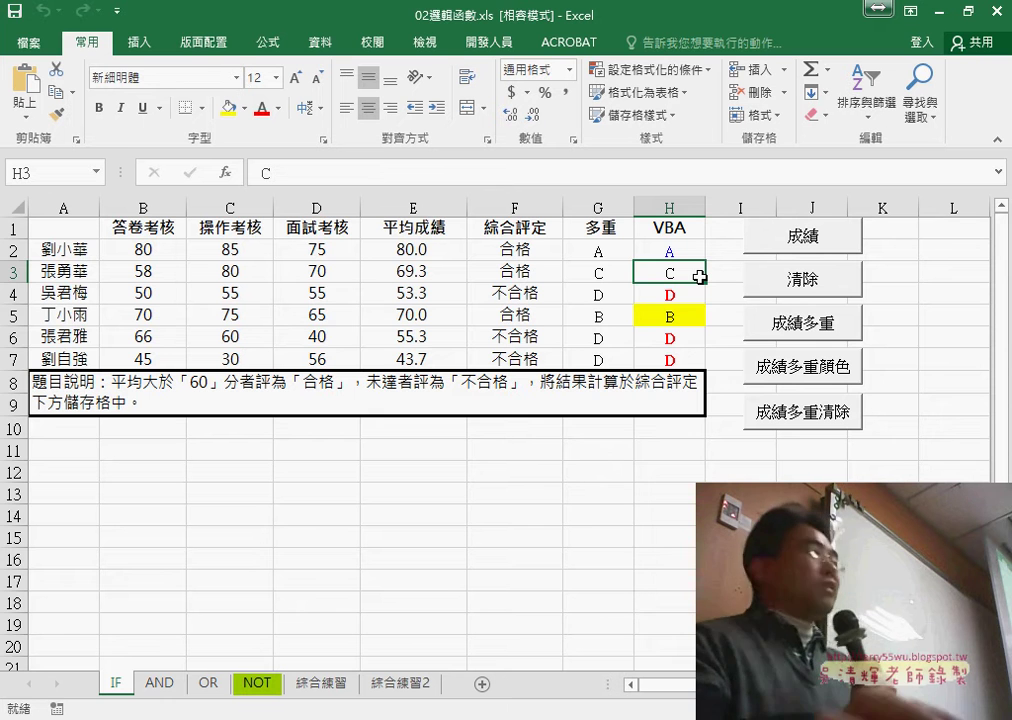
# - Open the 成績多重清除 macro's code through the button's Assign Macro > Edit
pyautogui.click(727, 396)
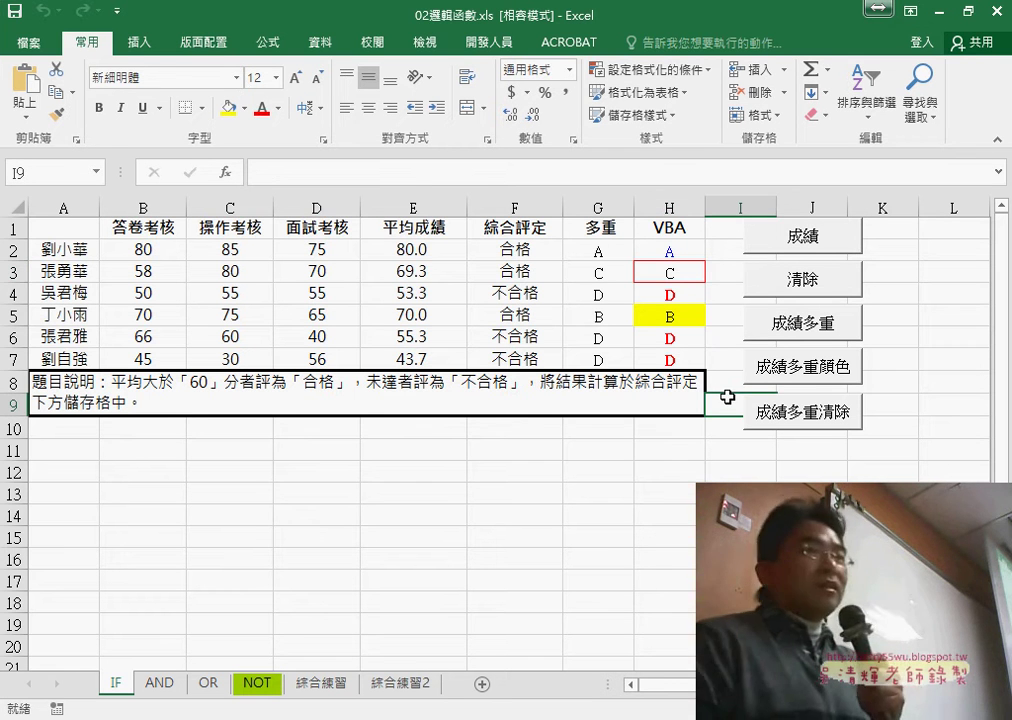
pyautogui.rightClick(793, 425)
pyautogui.click(840, 565)
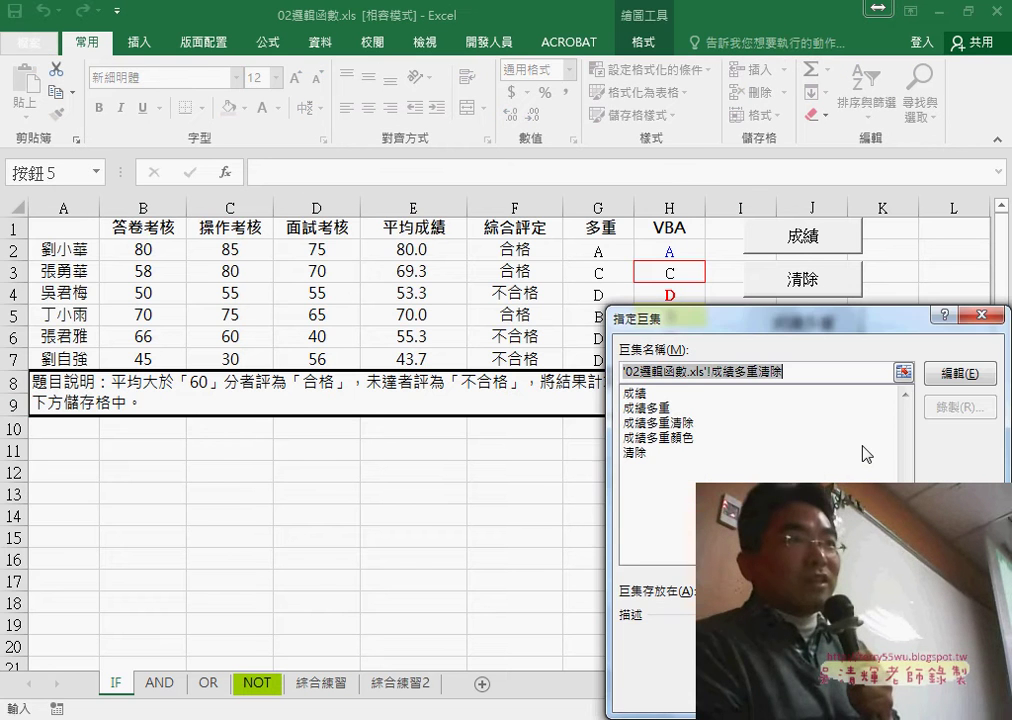
pyautogui.click(960, 373)
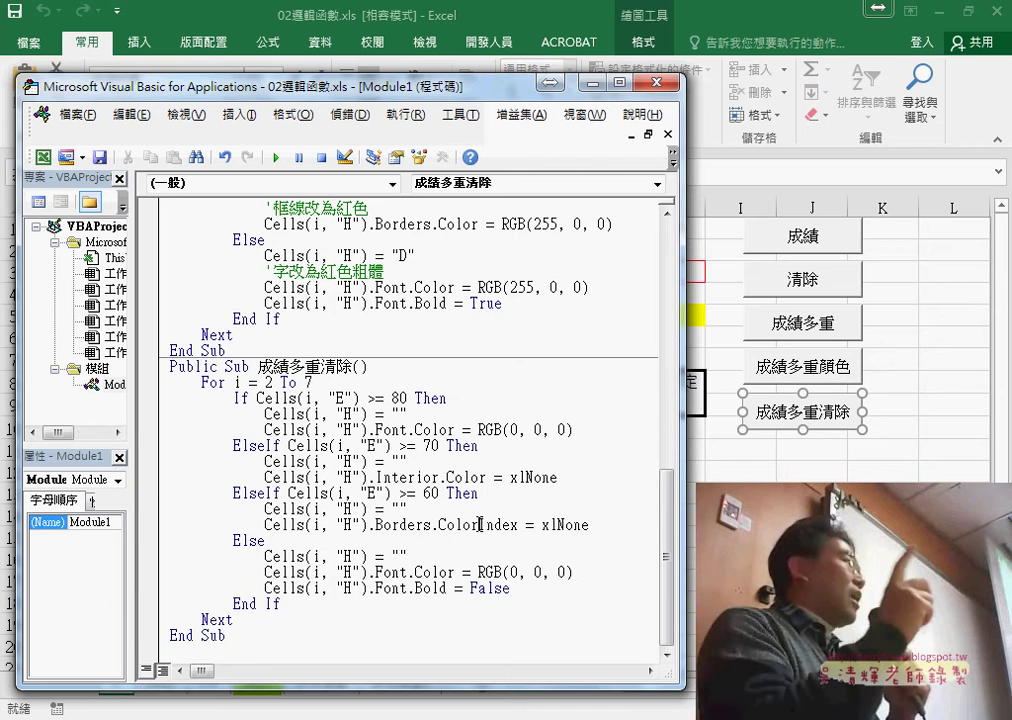
# - Change the border line to Borders.Color = xlNone and return to the worksheet
pyautogui.moveTo(481, 524); pyautogui.dragTo(521, 524)
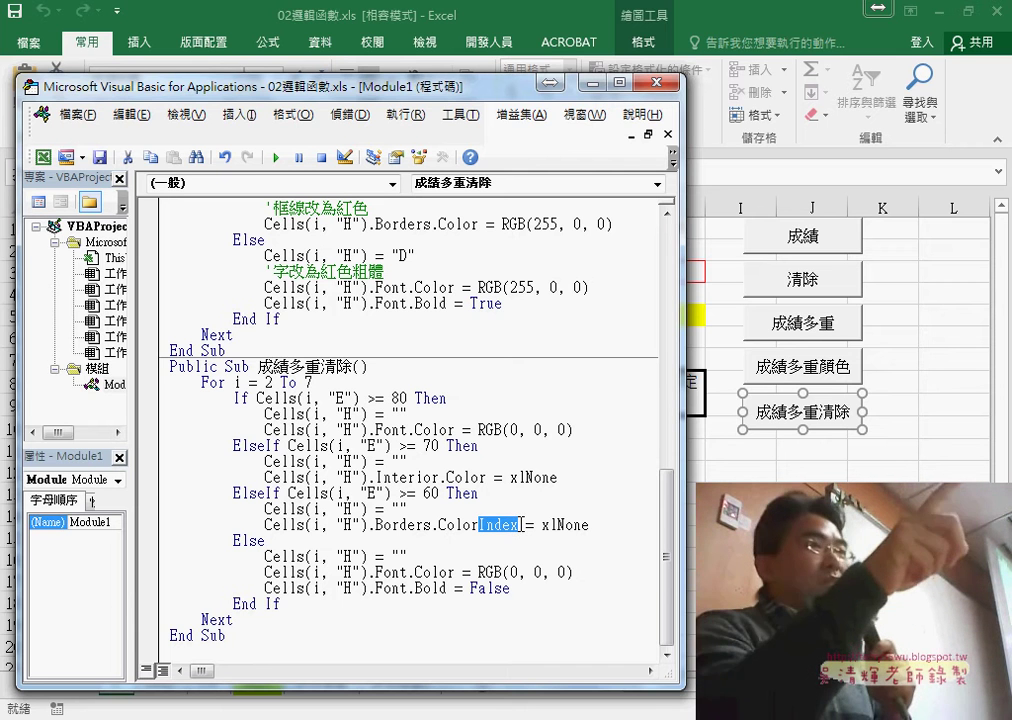
pyautogui.press('Delete')
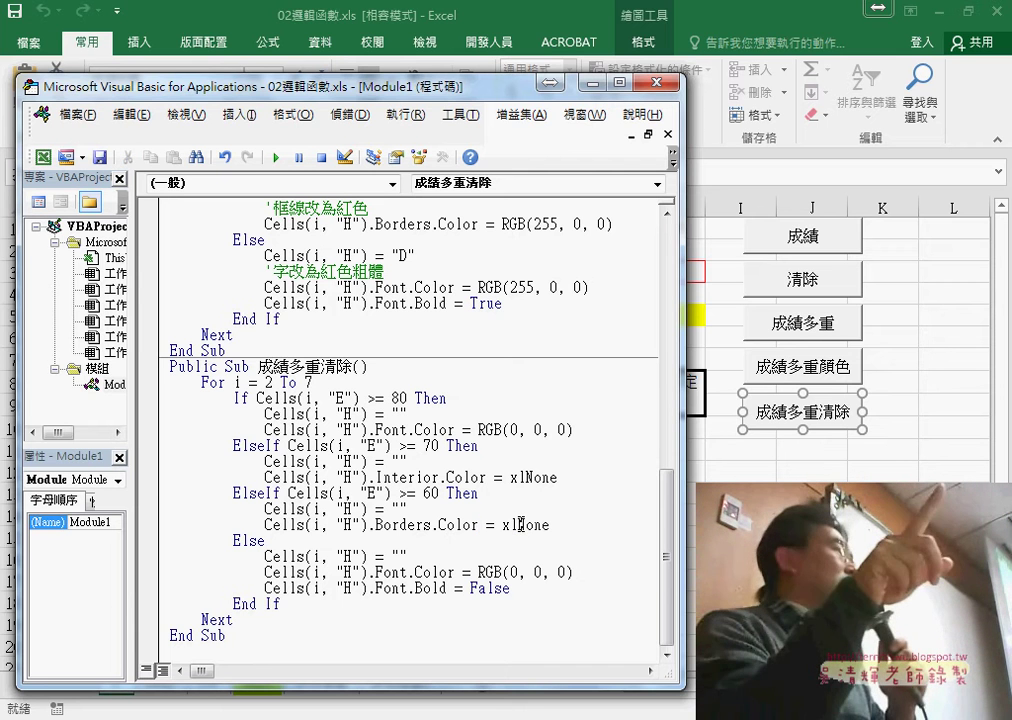
pyautogui.hotkey('alt', 'F11')
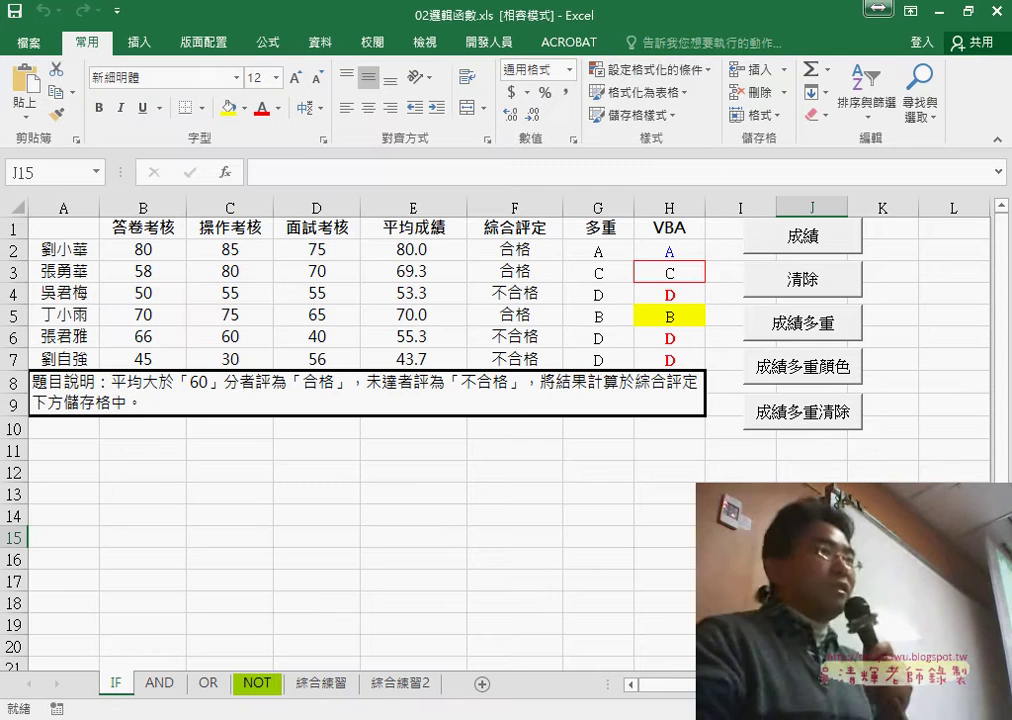
# - Run the edited 成績多重清除 macro to empty H2:H7 of grades, yellow fill and red border
pyautogui.click(810, 424)
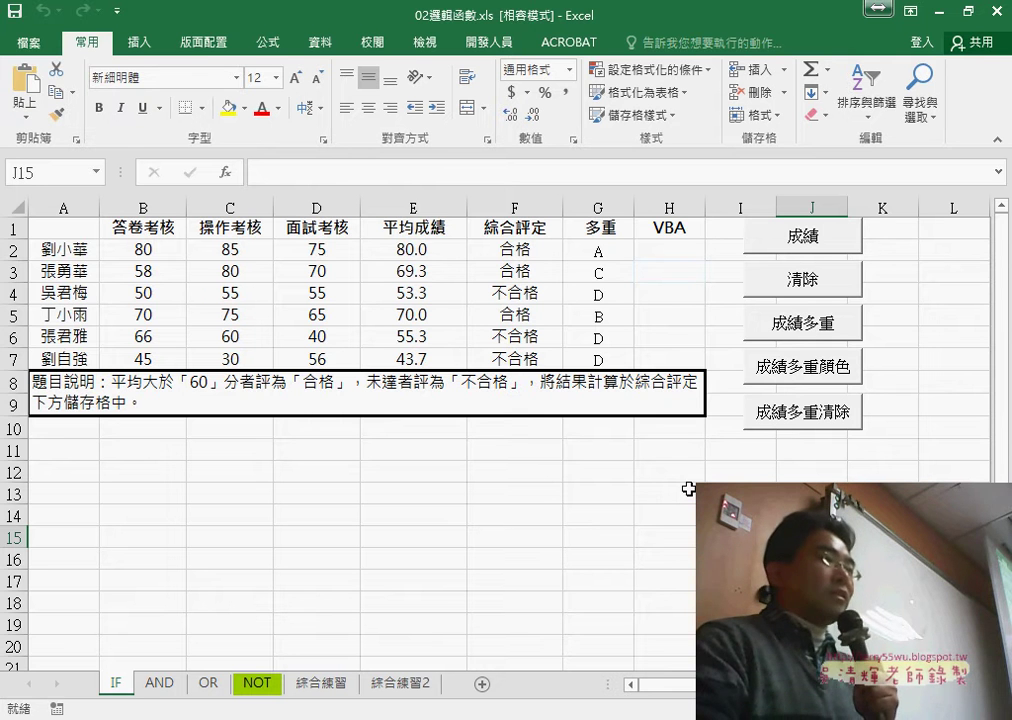
pyautogui.rightClick(808, 424)
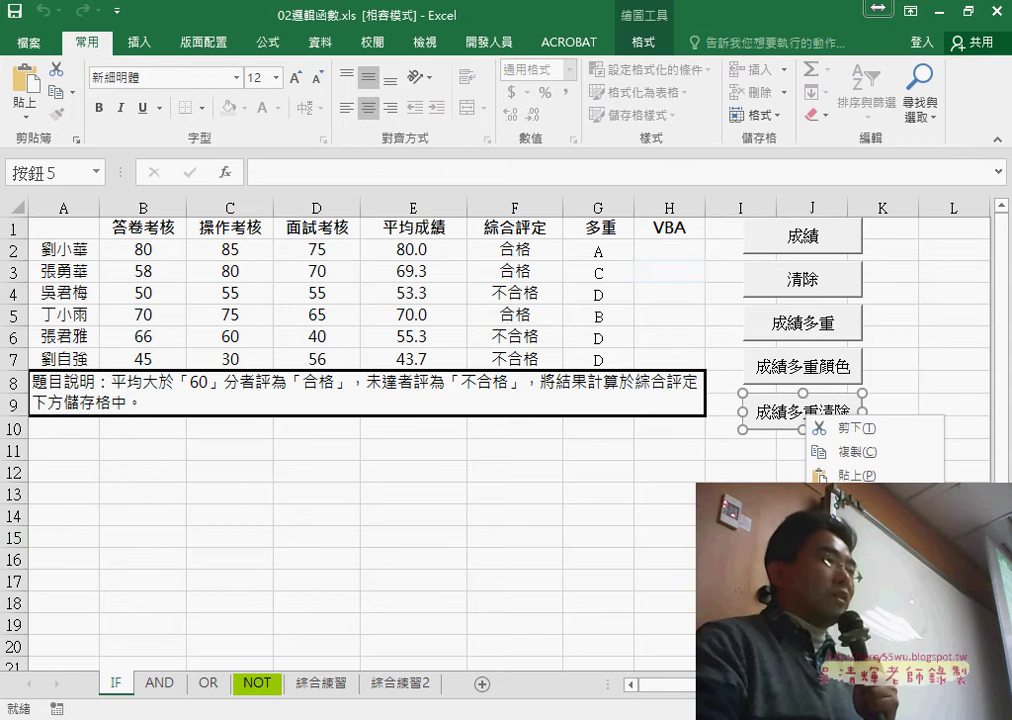
# - Reopen the 成績多重清除 code and retype Index so the line reads Borders.ColorIndex = xlNone
pyautogui.click(855, 572)
pyautogui.click(967, 312)
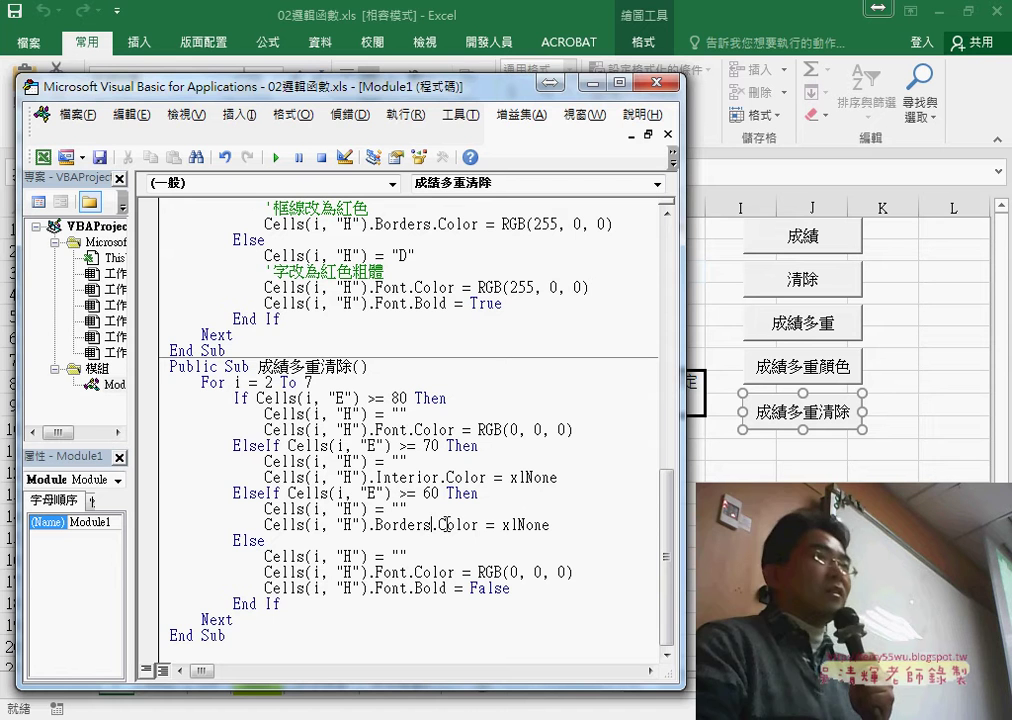
pyautogui.write('in')
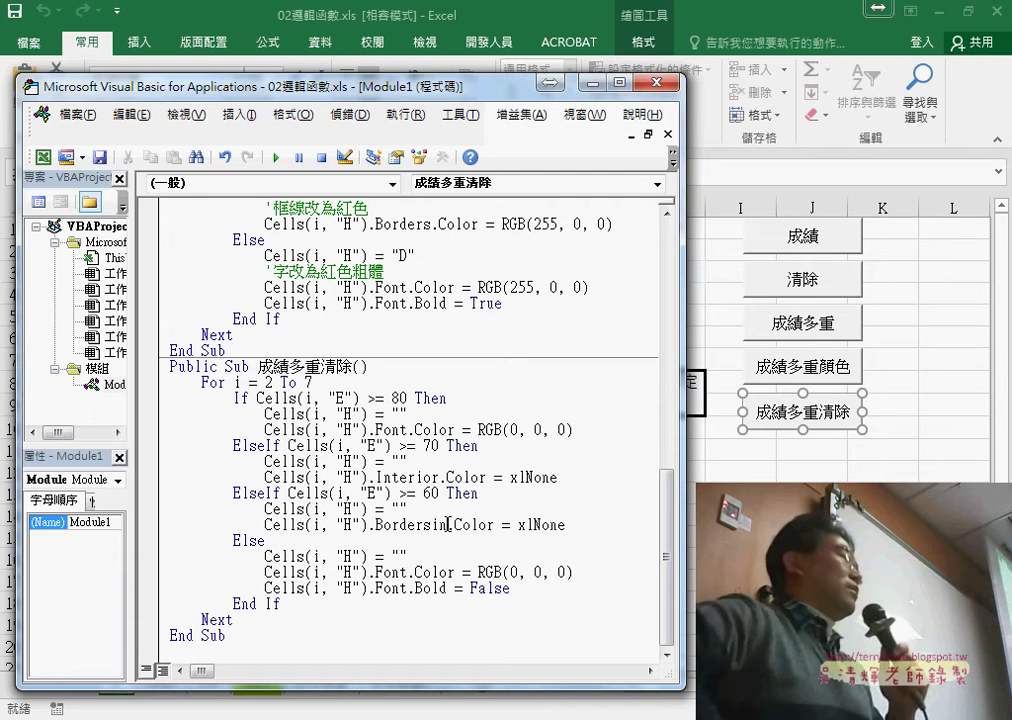
pyautogui.write('dex')
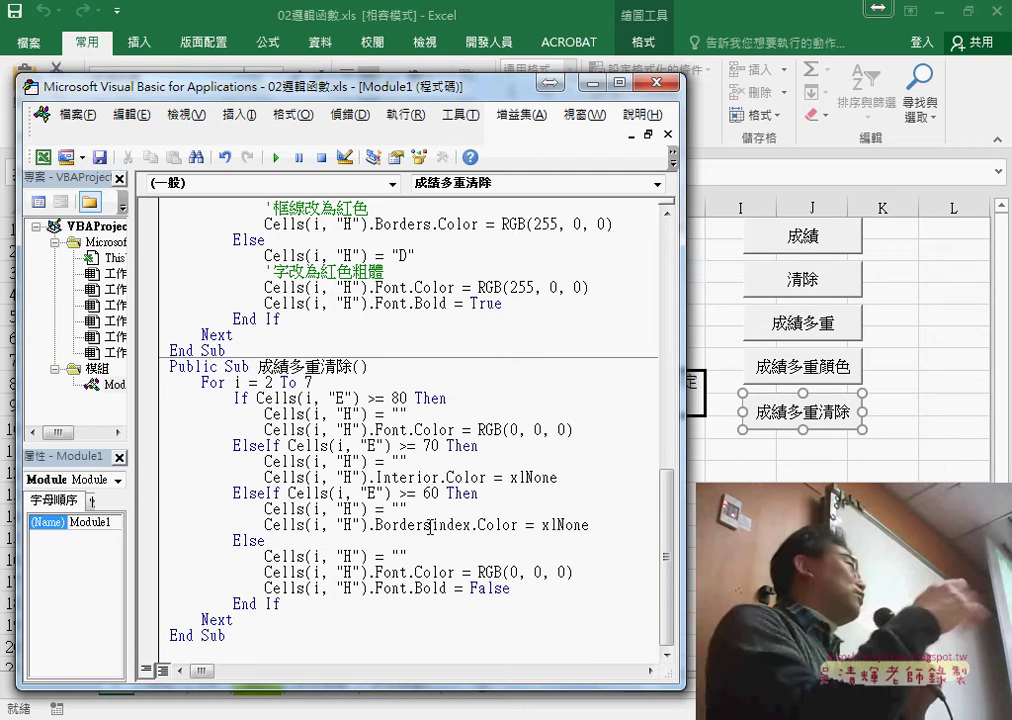
pyautogui.moveTo(433, 524); pyautogui.dragTo(516, 527)
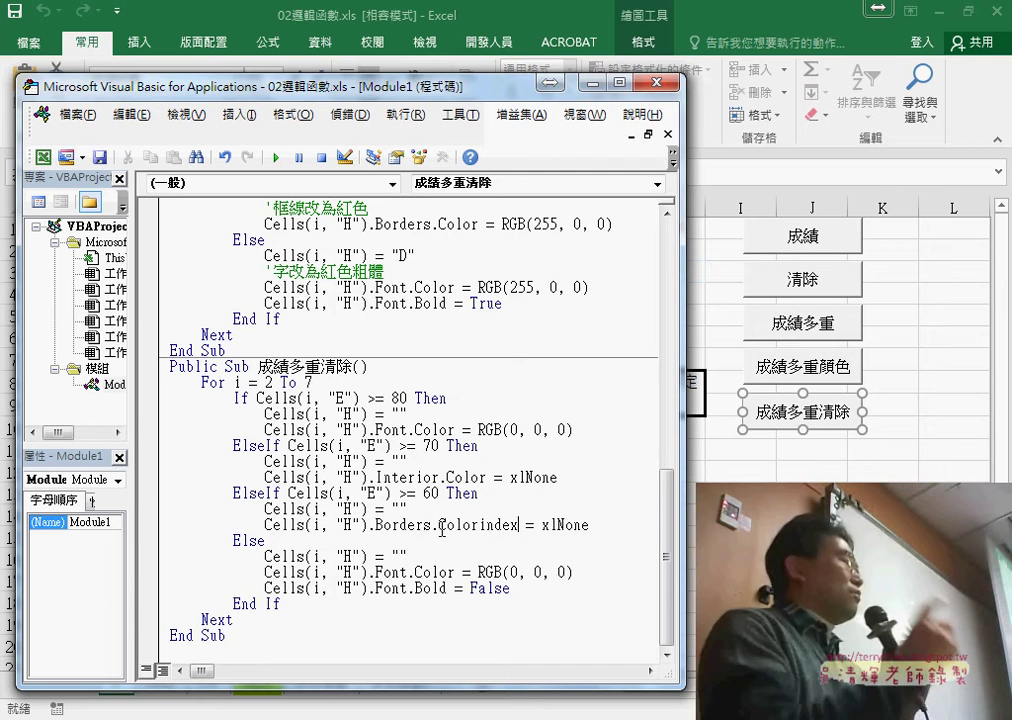
pyautogui.moveTo(434, 526); pyautogui.dragTo(474, 526)
pyautogui.click(493, 522)
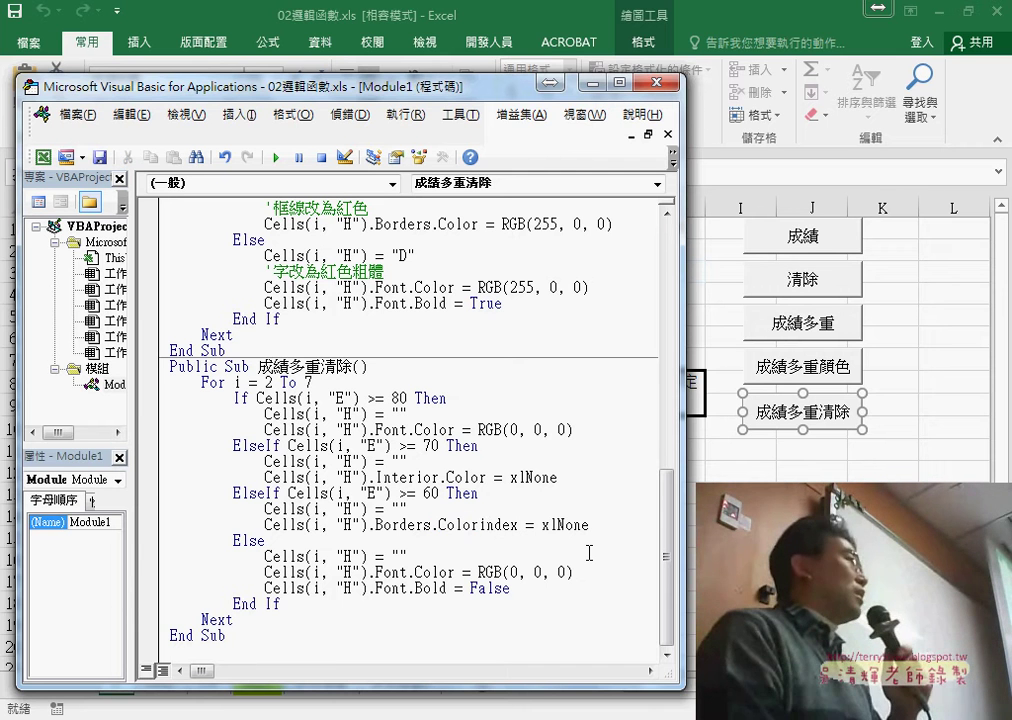
pyautogui.moveTo(660, 524); pyautogui.dragTo(541, 524)
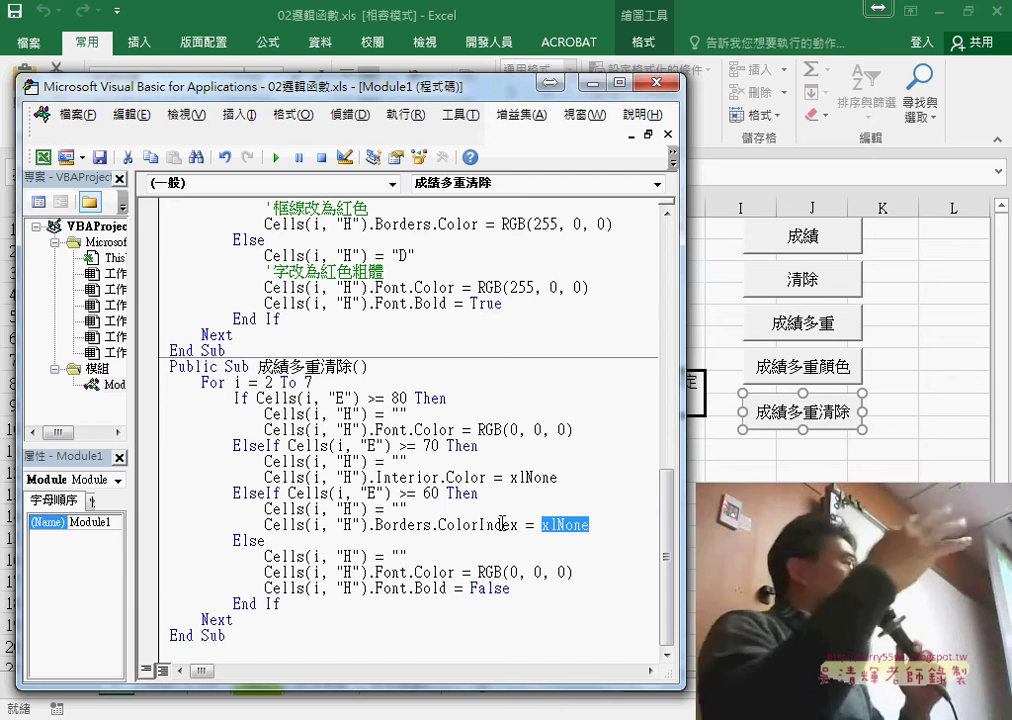
pyautogui.moveTo(477, 525); pyautogui.dragTo(516, 525)
# - Return from the VBA editor to the worksheet, where H2:H7 stays blank
pyautogui.click(830, 437)
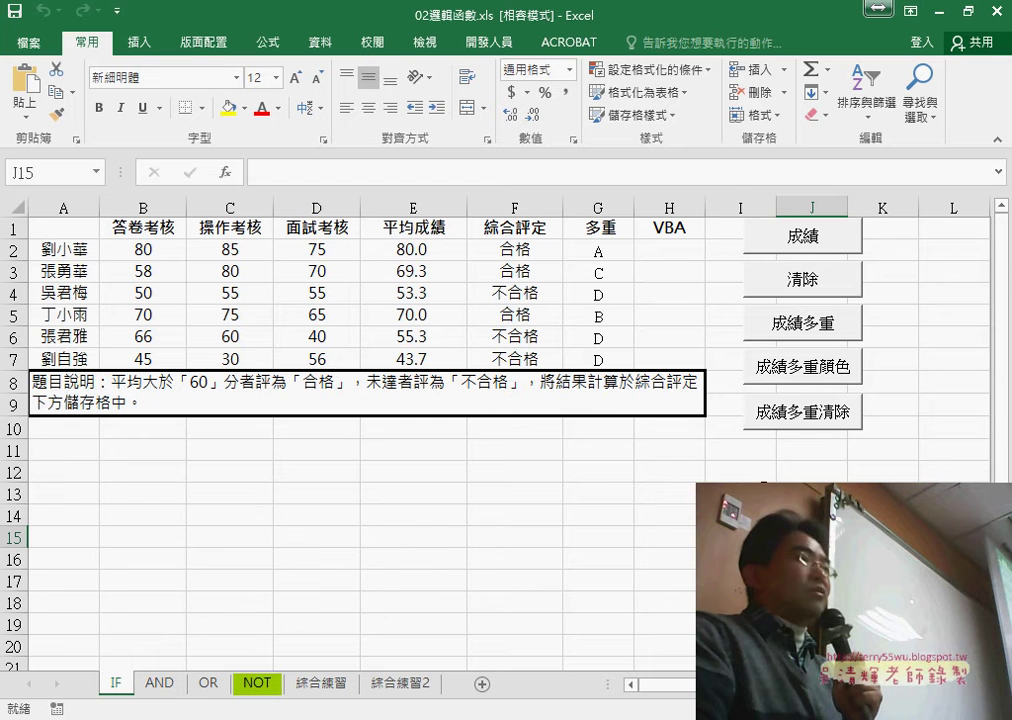
# - Refill H2:H7 with coloured grades, then empty it again with 成績多重清除
pyautogui.click(740, 494)
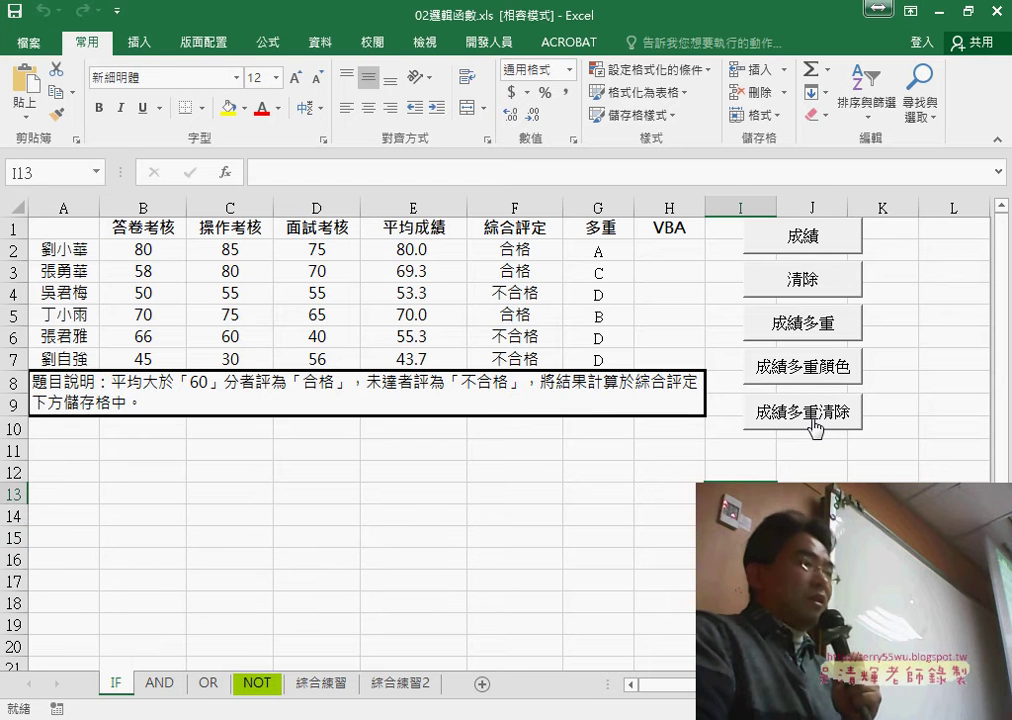
pyautogui.click(809, 380)
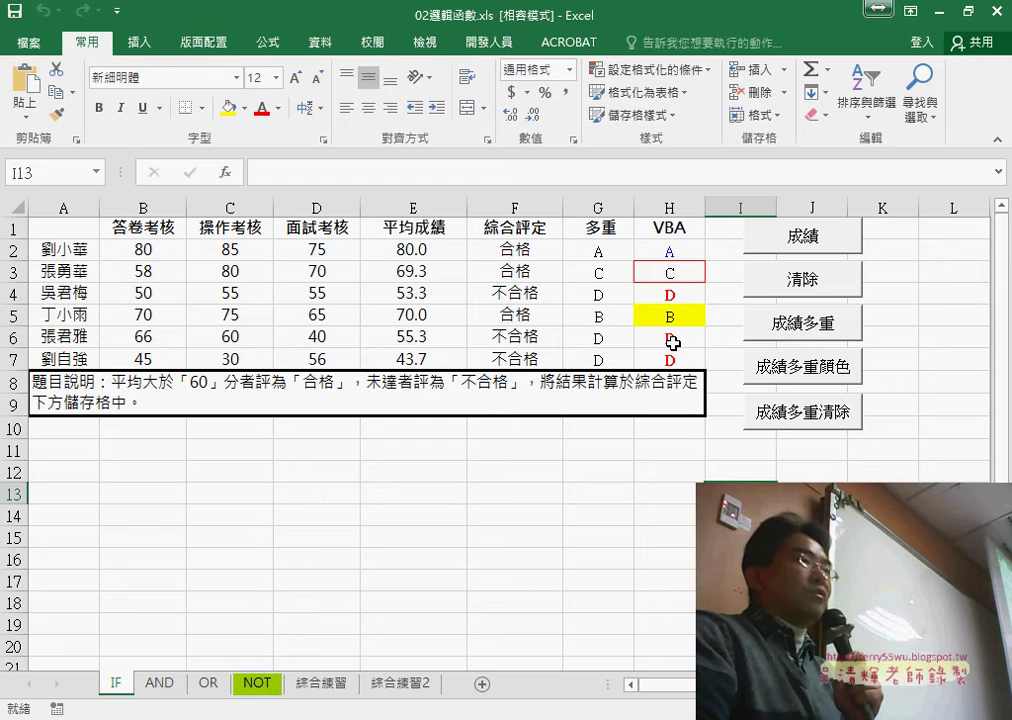
pyautogui.click(775, 418)
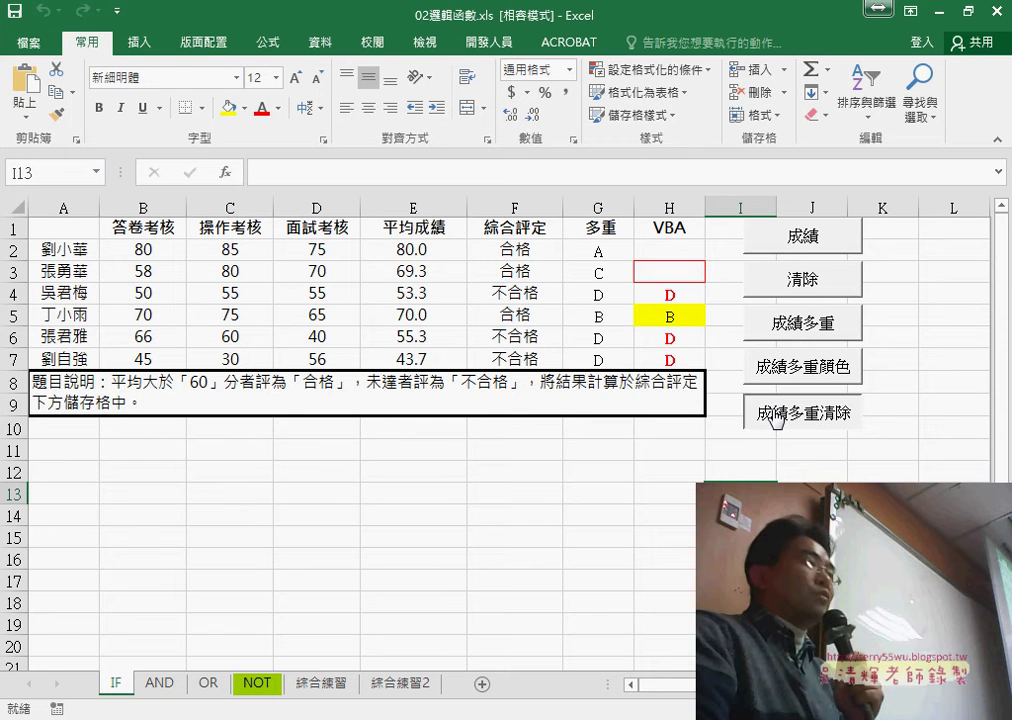
pyautogui.rightClick(773, 413)
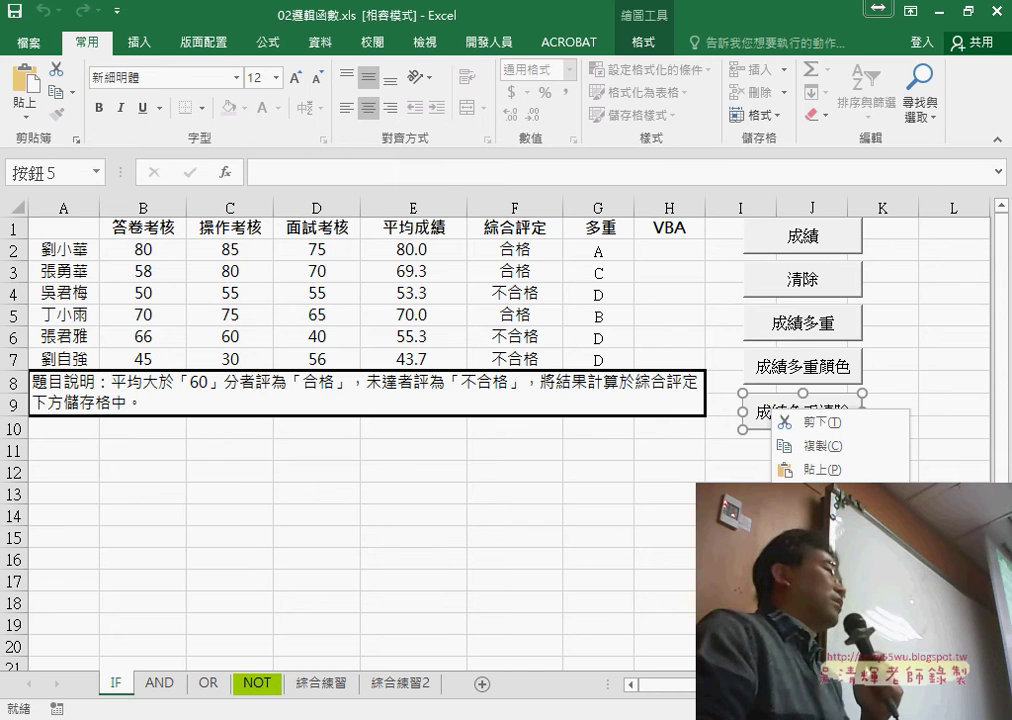
pyautogui.click(830, 562)
pyautogui.click(967, 377)
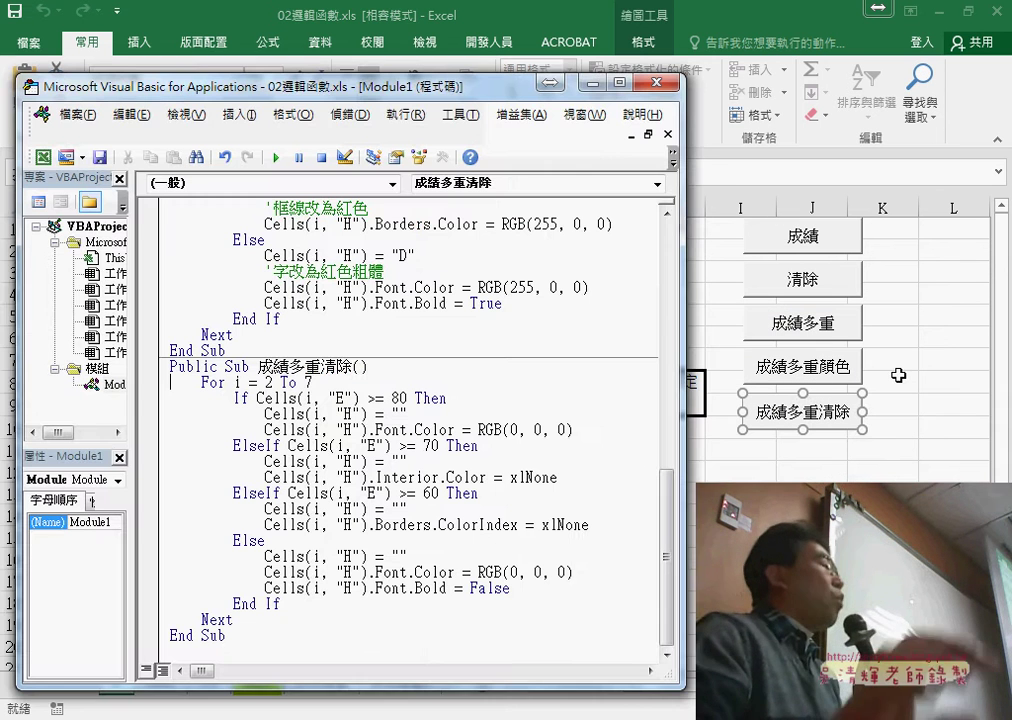
pyautogui.moveTo(372, 429); pyautogui.dragTo(378, 429)
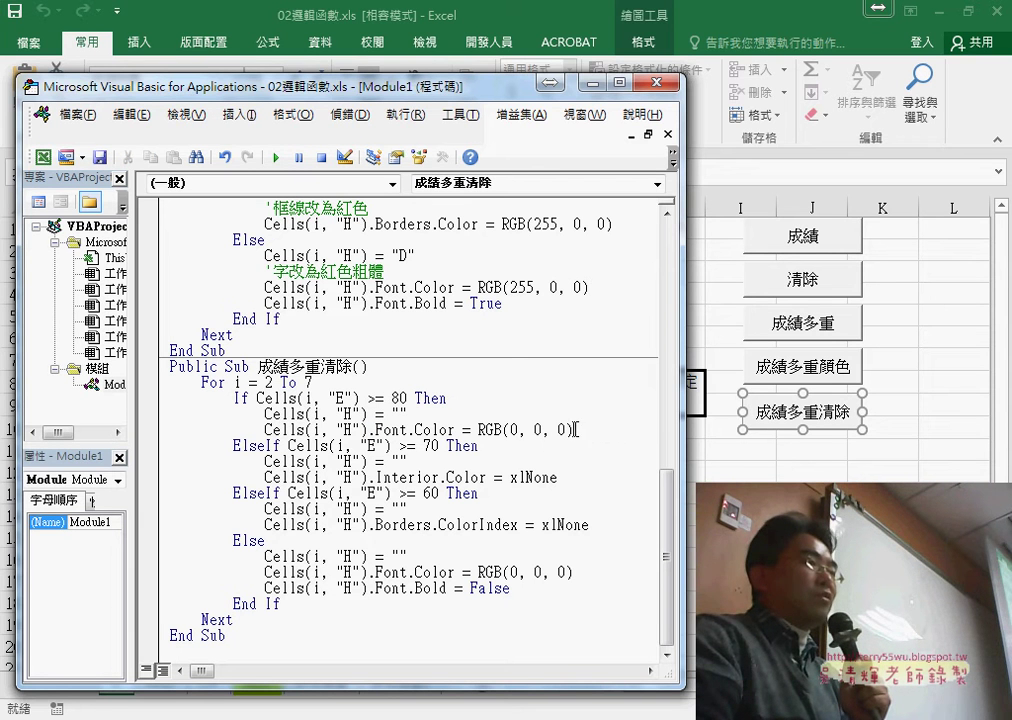
pyautogui.moveTo(576, 429); pyautogui.dragTo(438, 429)
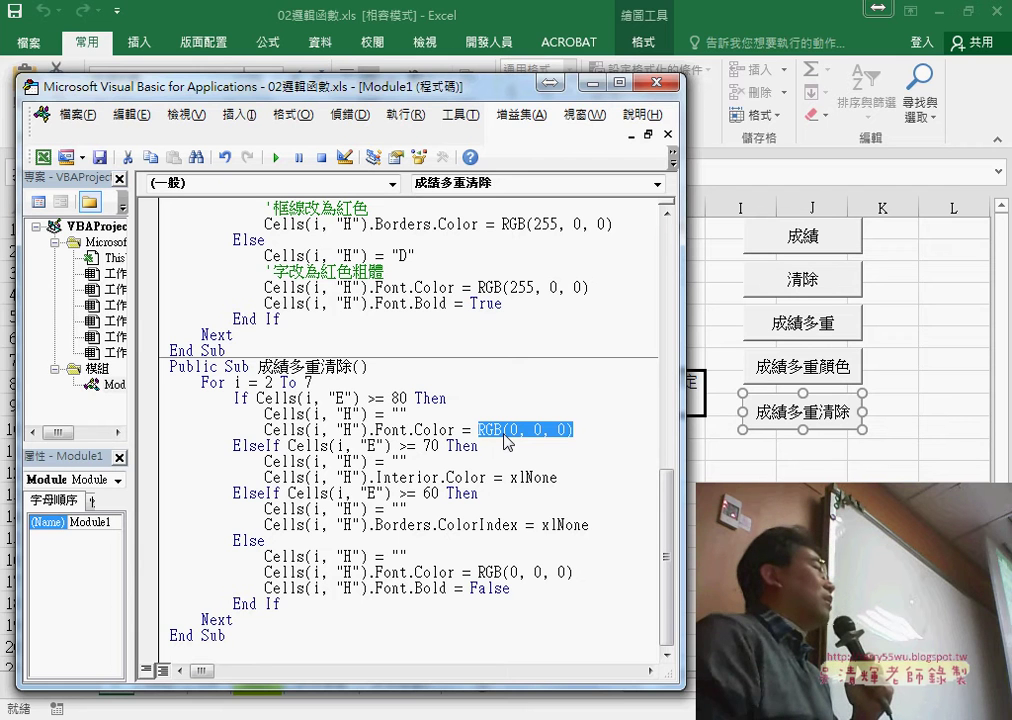
pyautogui.moveTo(376, 478); pyautogui.dragTo(481, 478)
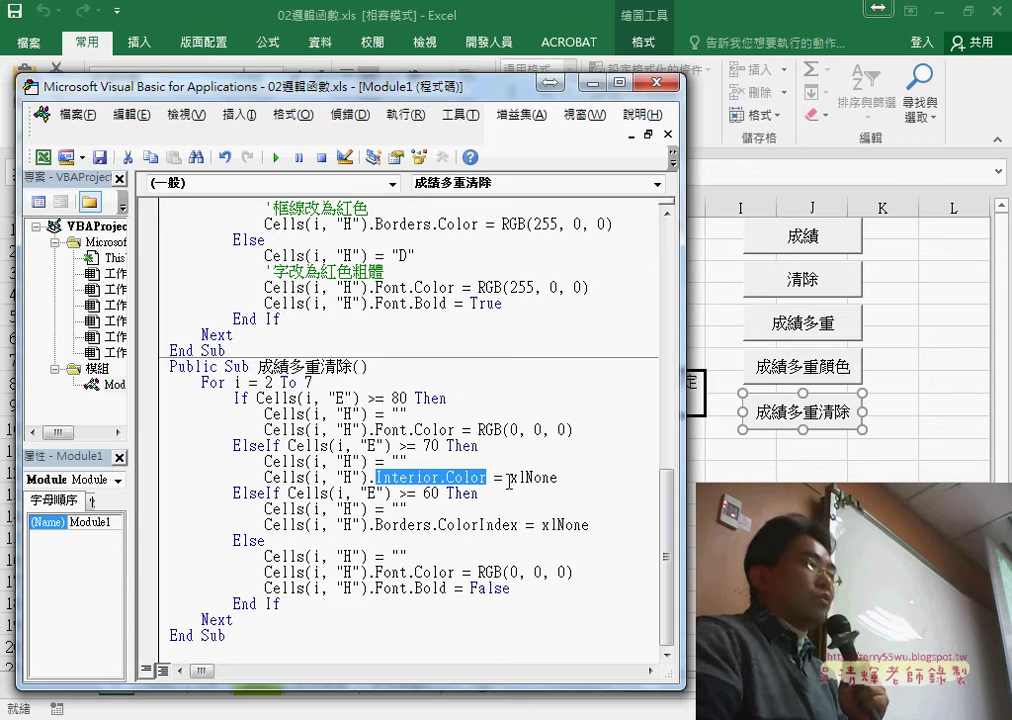
pyautogui.moveTo(510, 478); pyautogui.dragTo(533, 478)
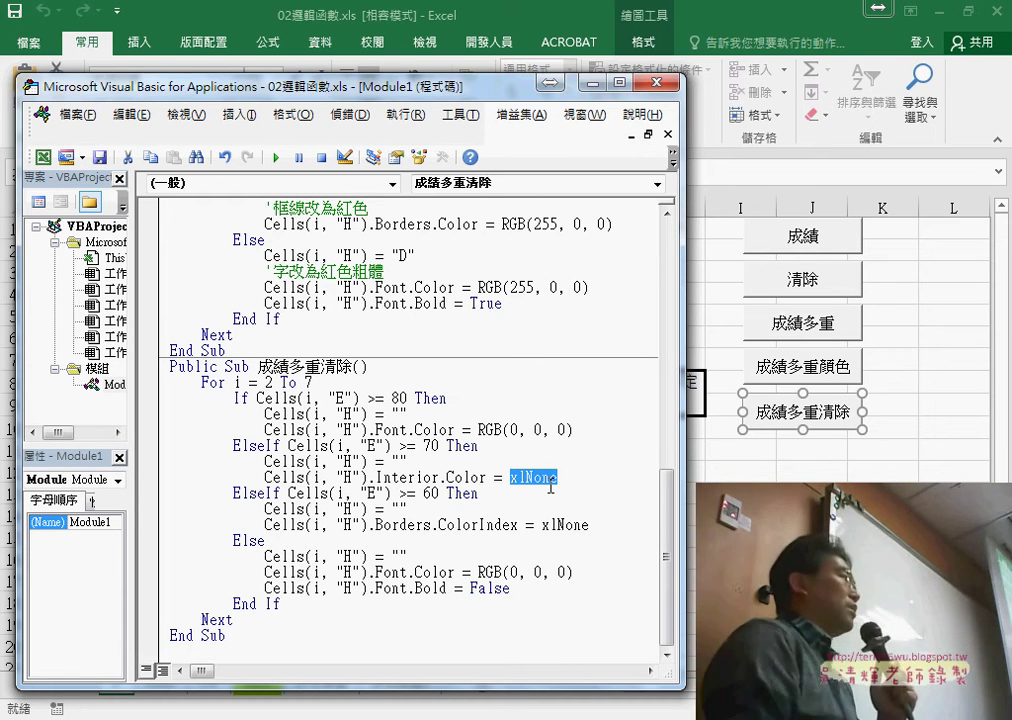
pyautogui.moveTo(376, 524); pyautogui.dragTo(481, 524)
pyautogui.click(490, 524)
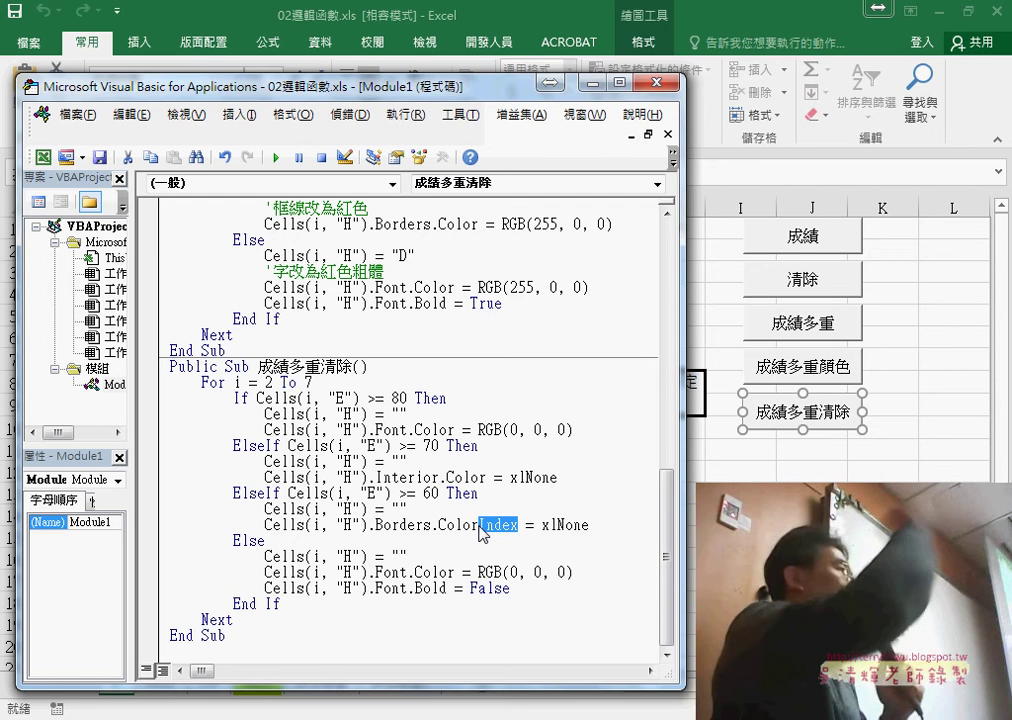
pyautogui.doubleClick(430, 588)
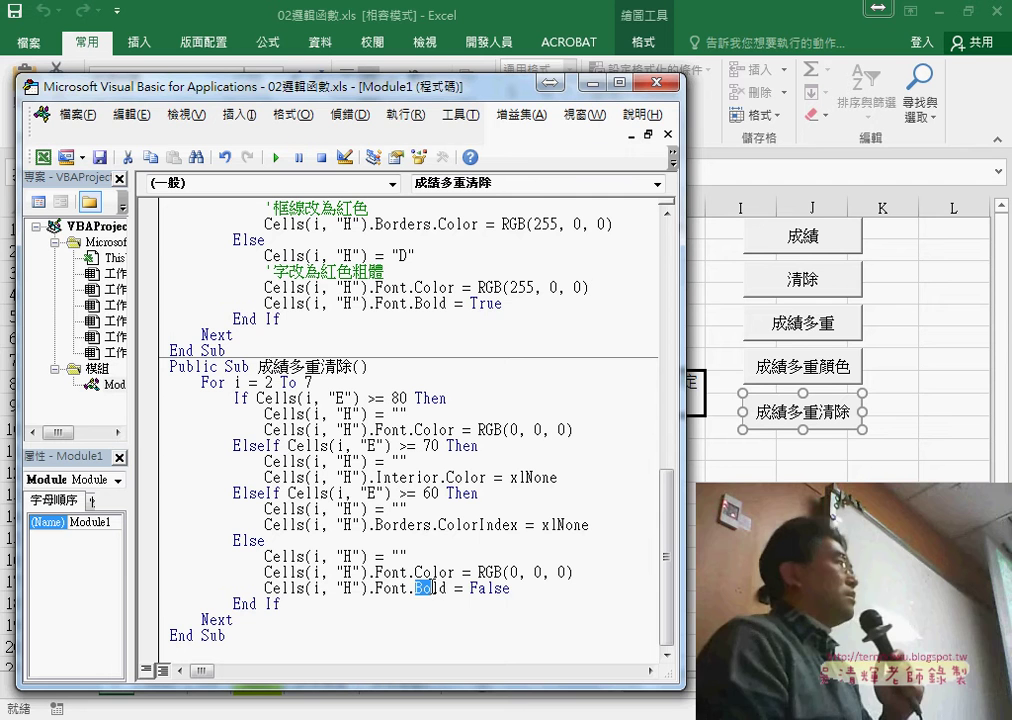
pyautogui.doubleClick(490, 589)
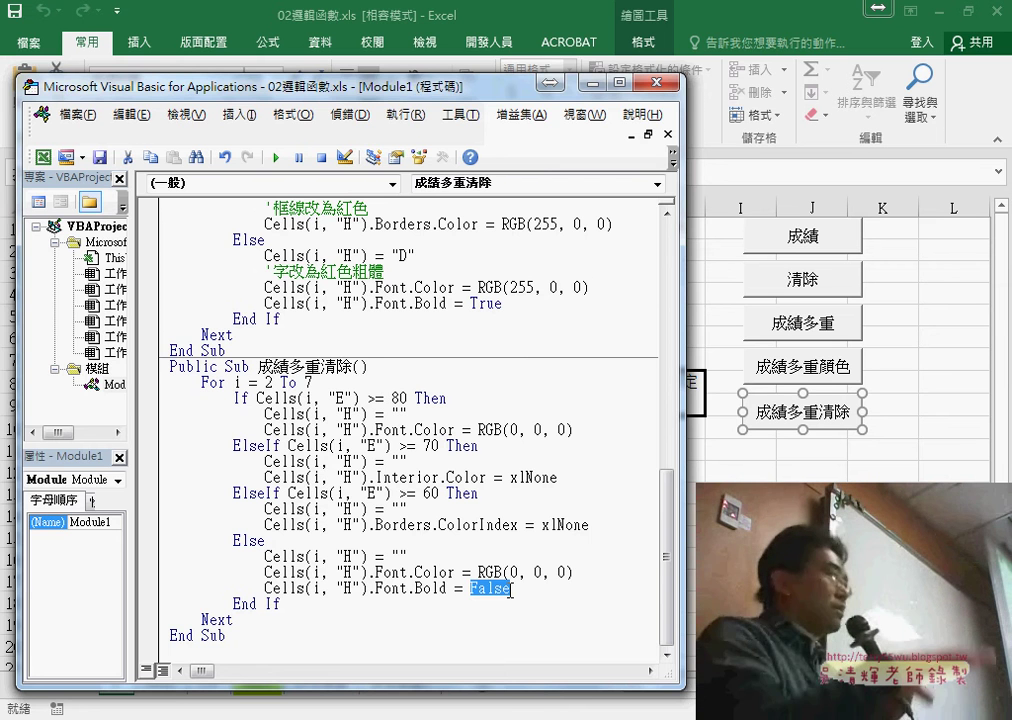
# - Back on the sheet, run 成績, 清除, 成績多重, 成績多重顏色 and 成績多重清除 in turn on H2:H7
pyautogui.hotkey('alt', 'F11')
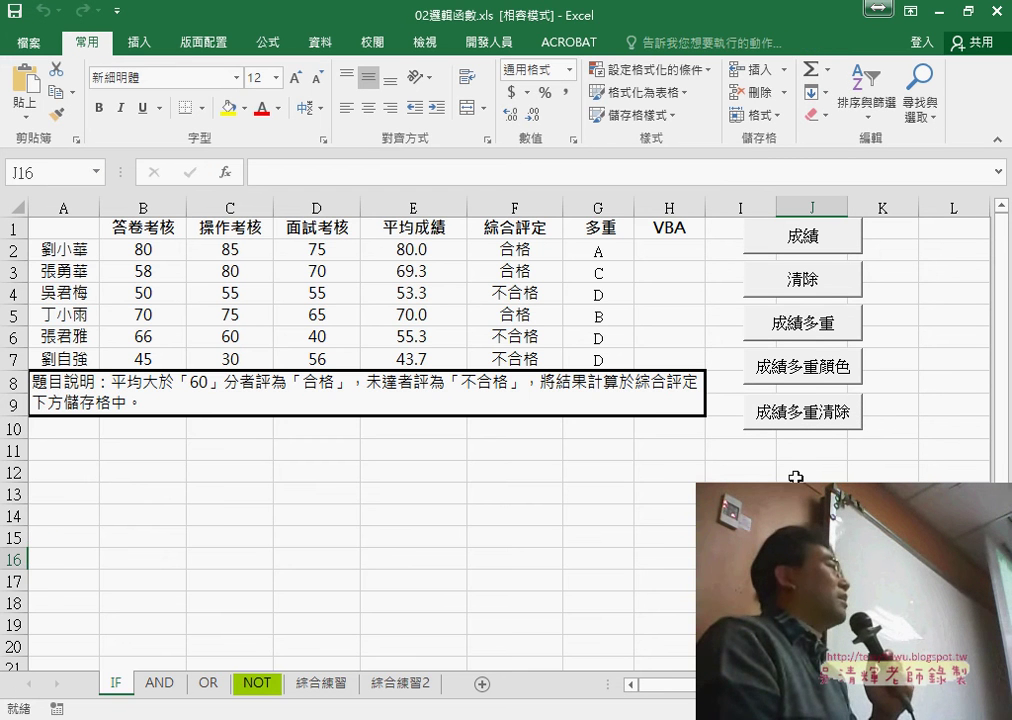
pyautogui.click(668, 250)
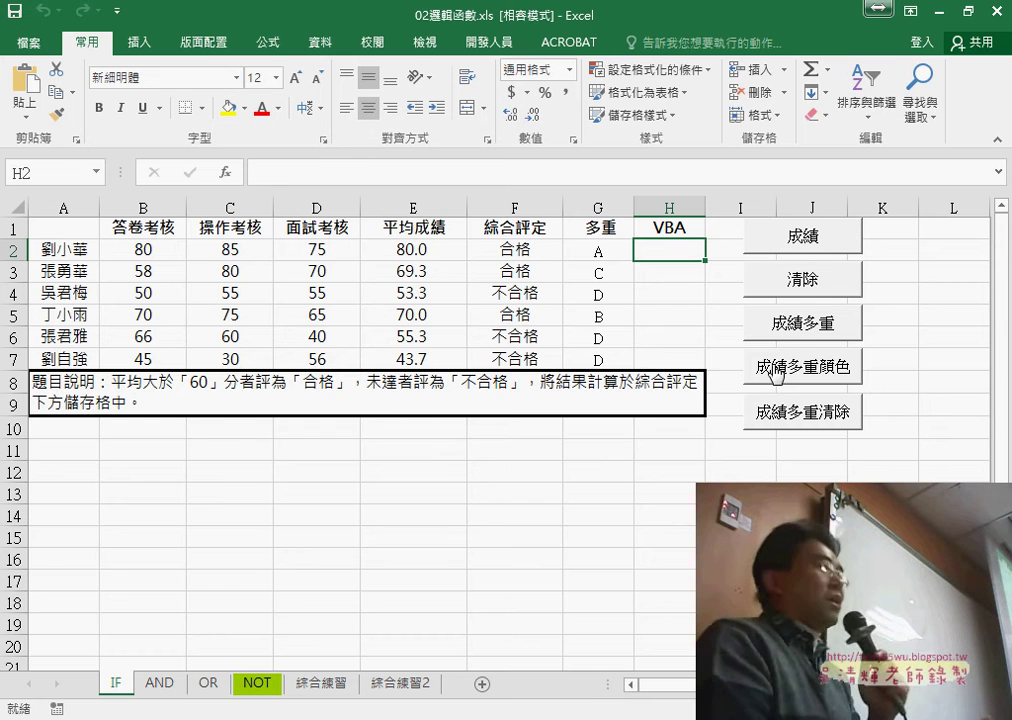
pyautogui.click(818, 244)
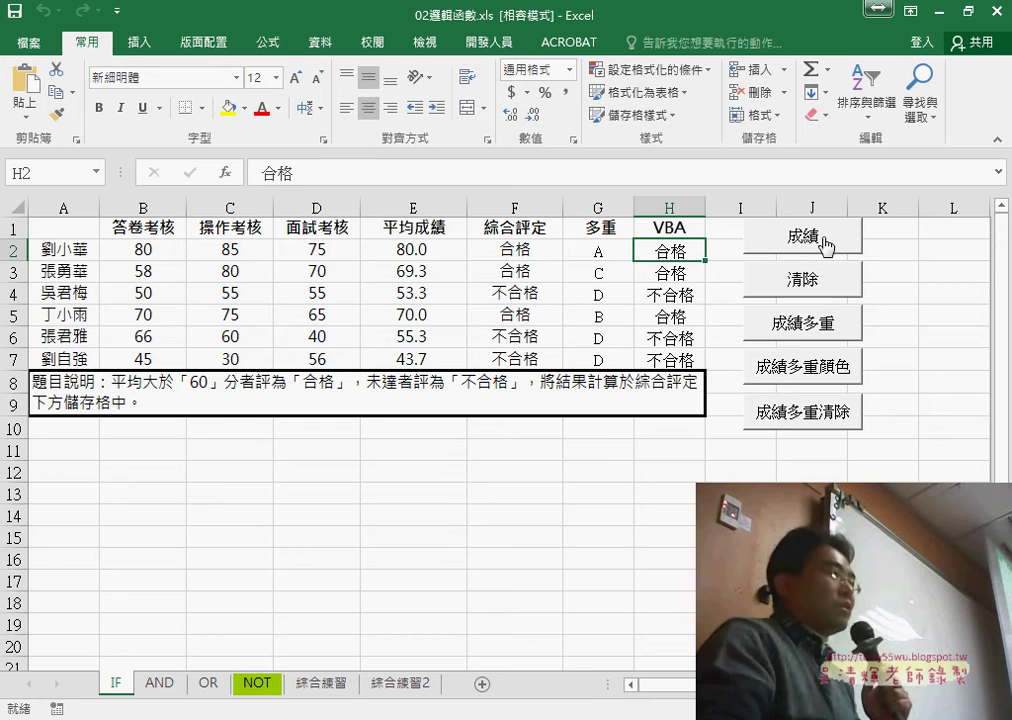
pyautogui.click(820, 285)
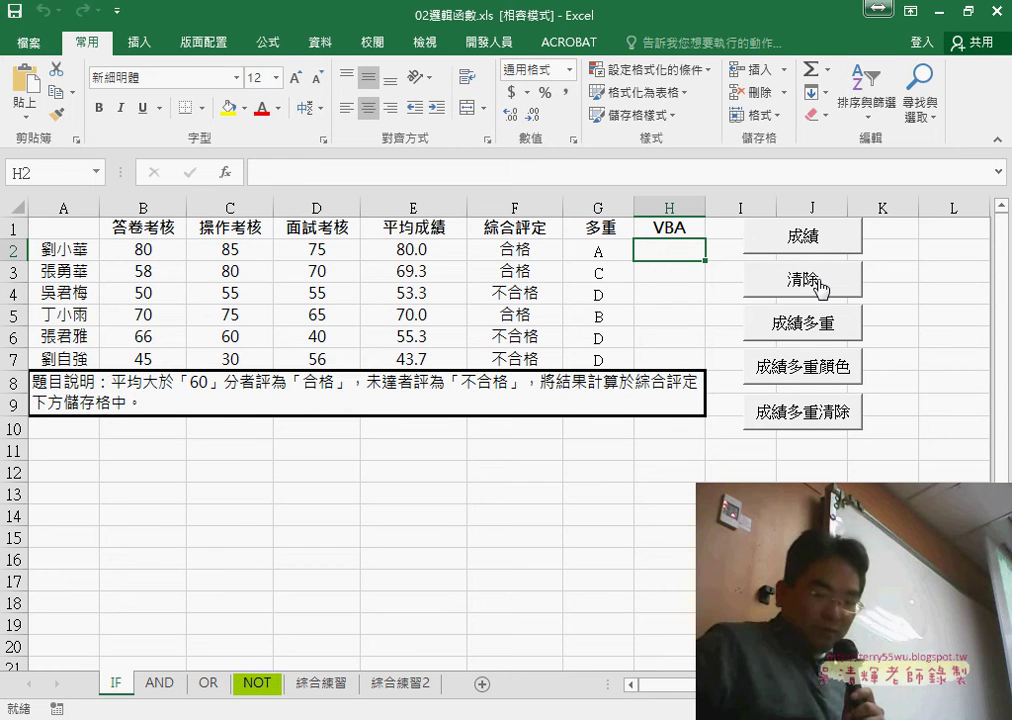
pyautogui.click(818, 331)
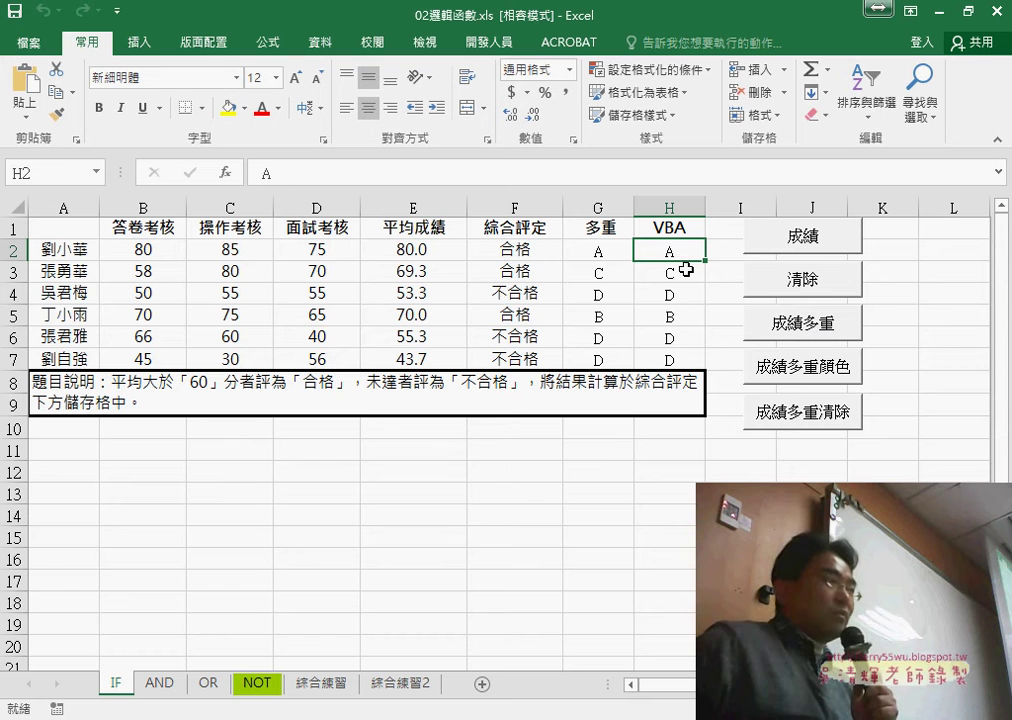
pyautogui.click(790, 374)
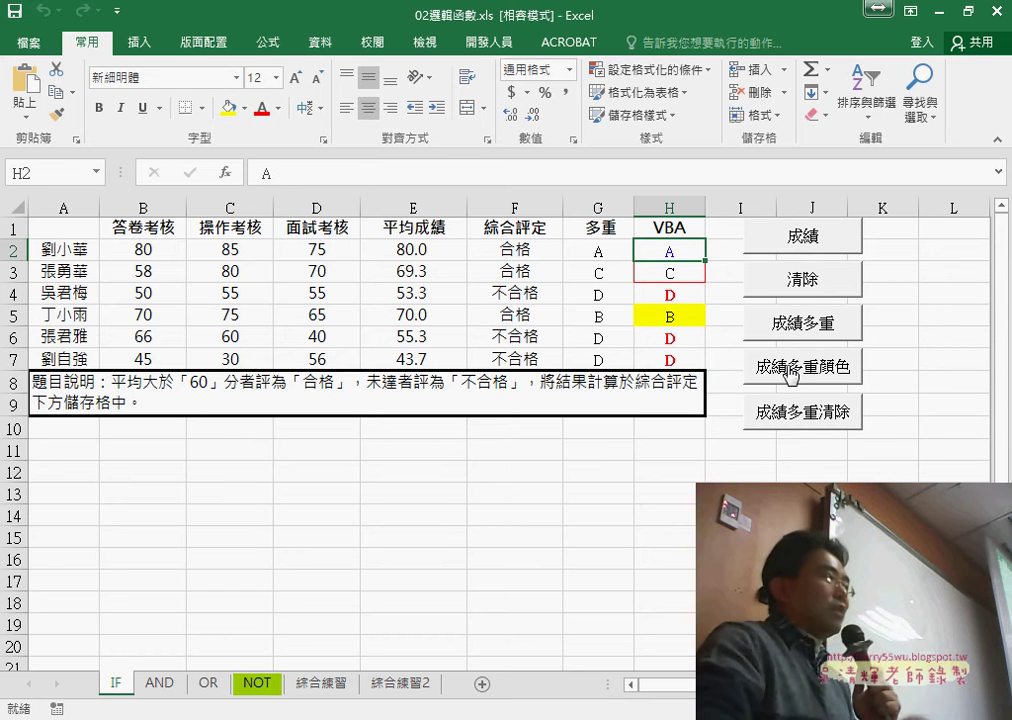
pyautogui.click(806, 421)
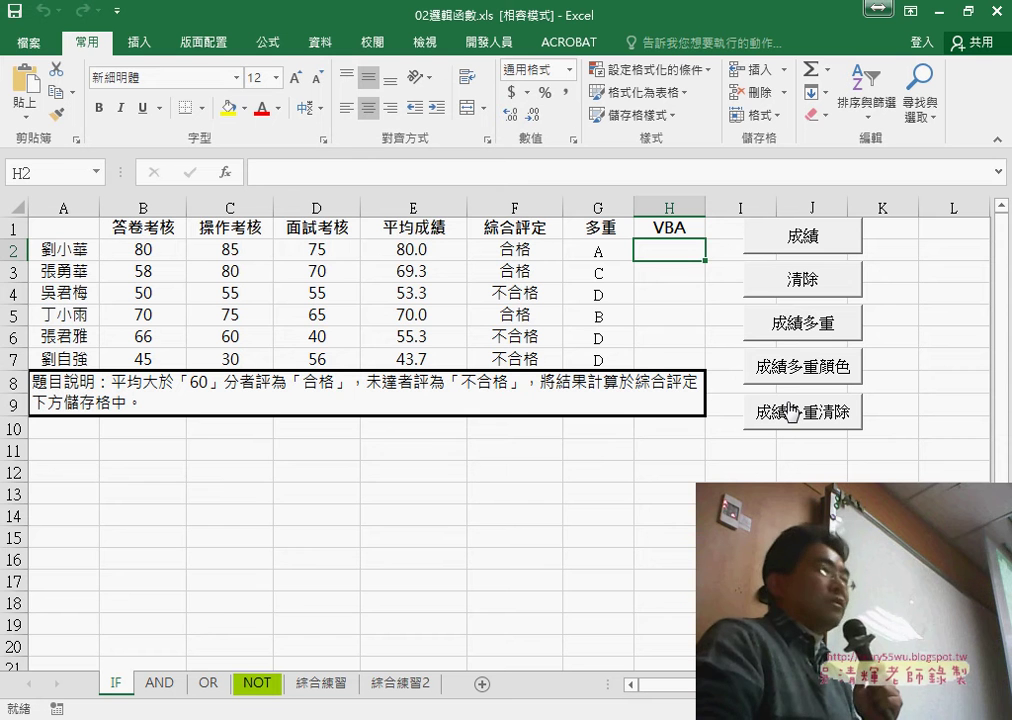
pyautogui.click(75, 253)
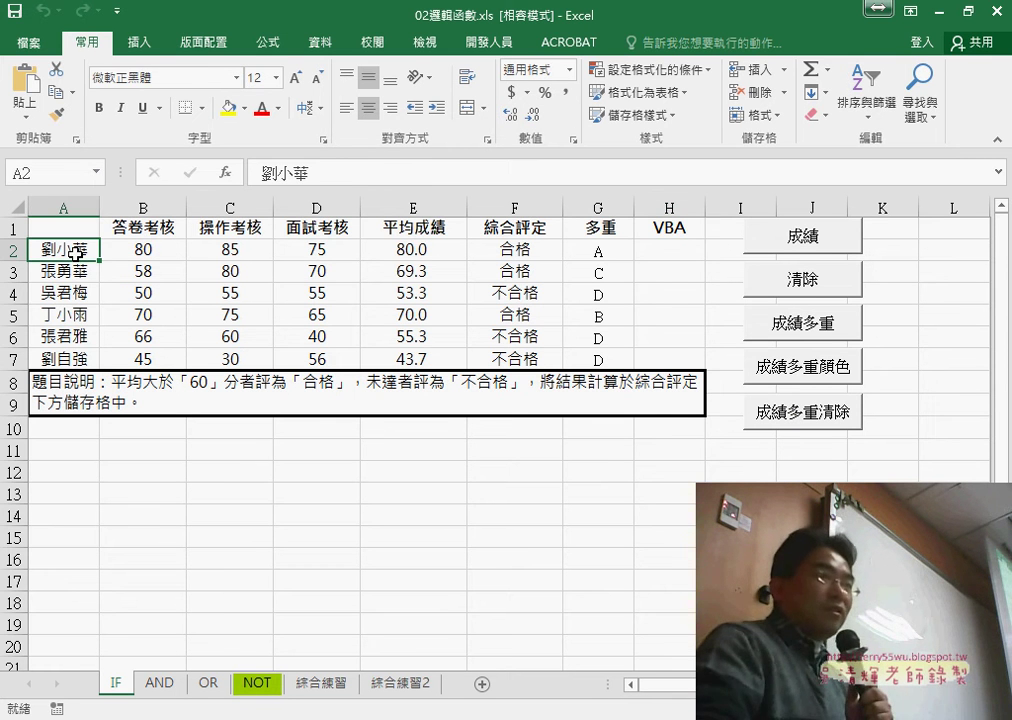
pyautogui.hotkey('ctrl', 'Down')
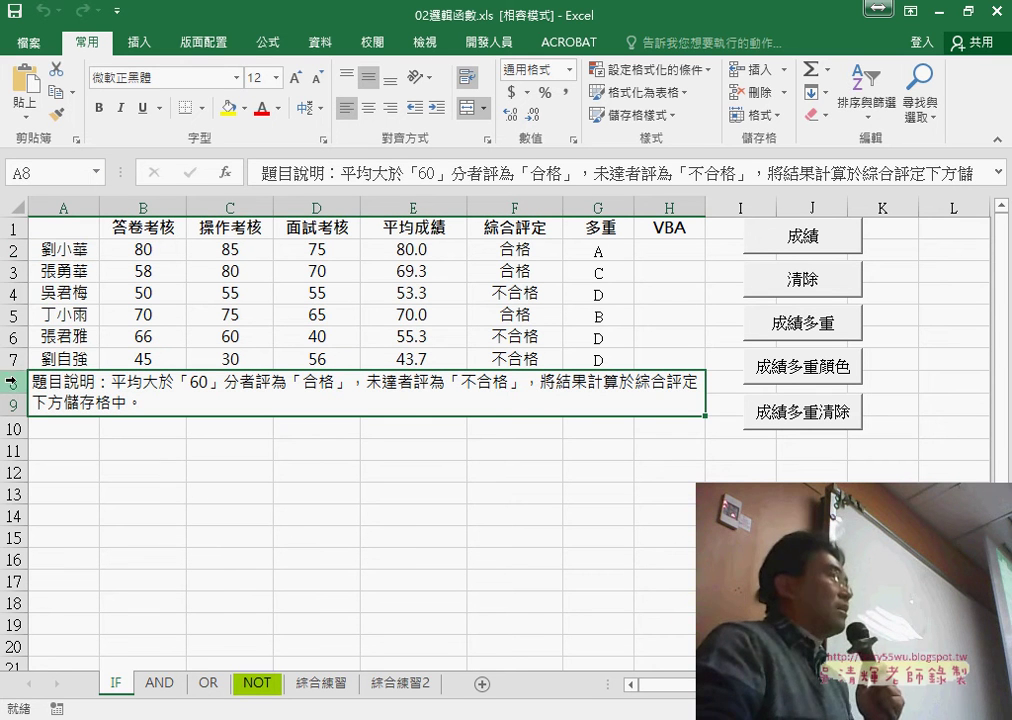
pyautogui.moveTo(13, 381); pyautogui.dragTo(12, 406)
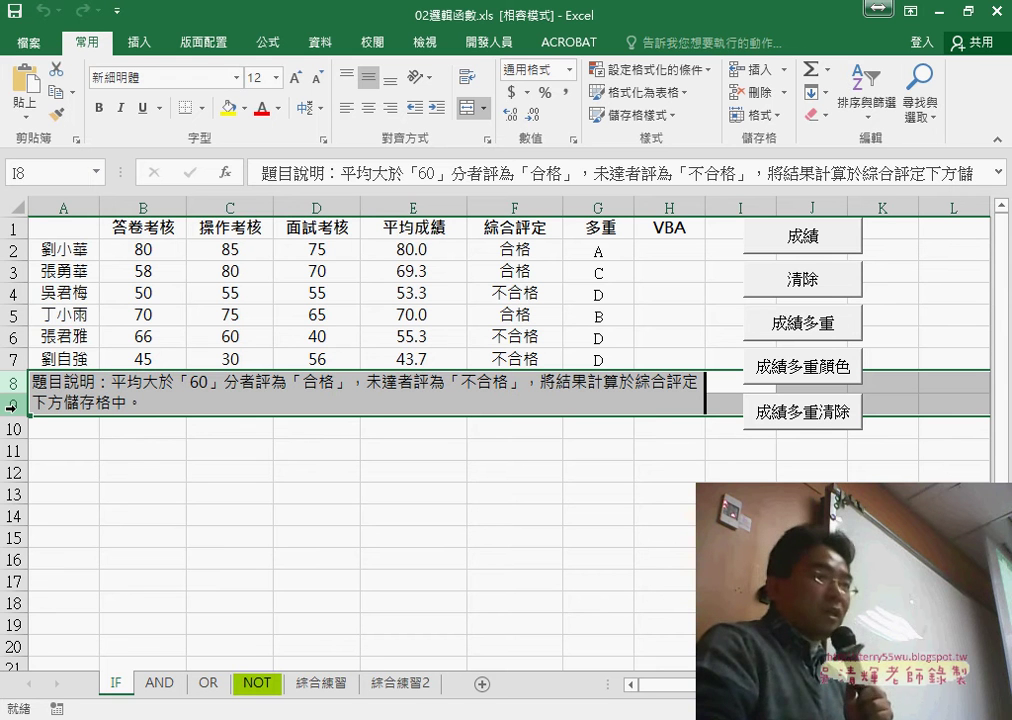
pyautogui.rightClick(99, 402)
pyautogui.click(147, 560)
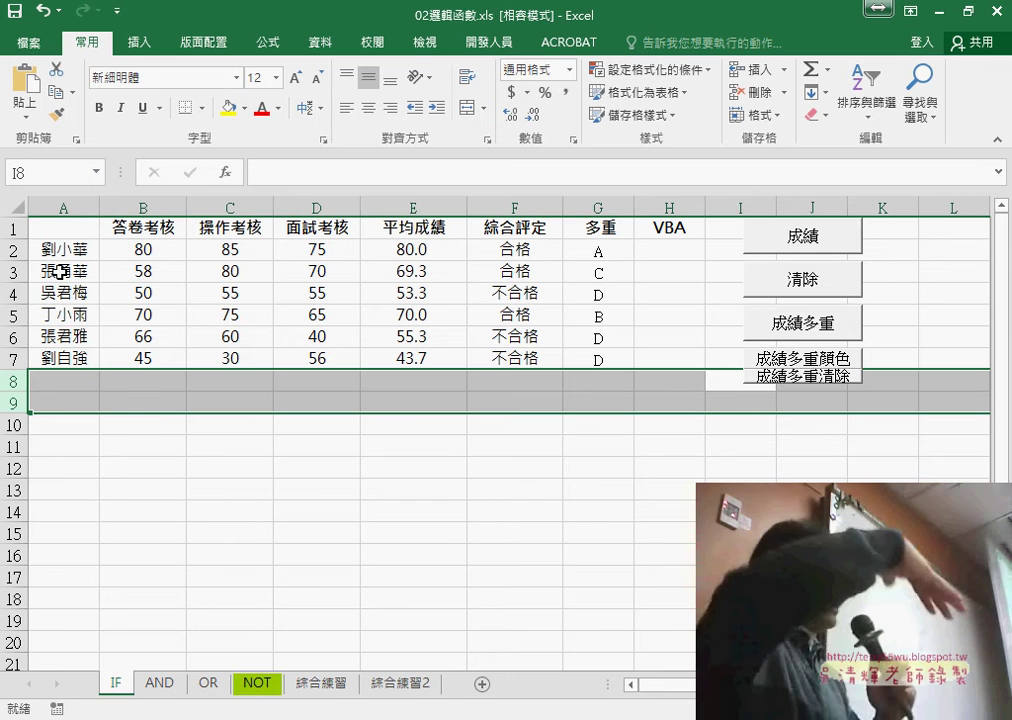
pyautogui.hotkey('ctrl', 'z')
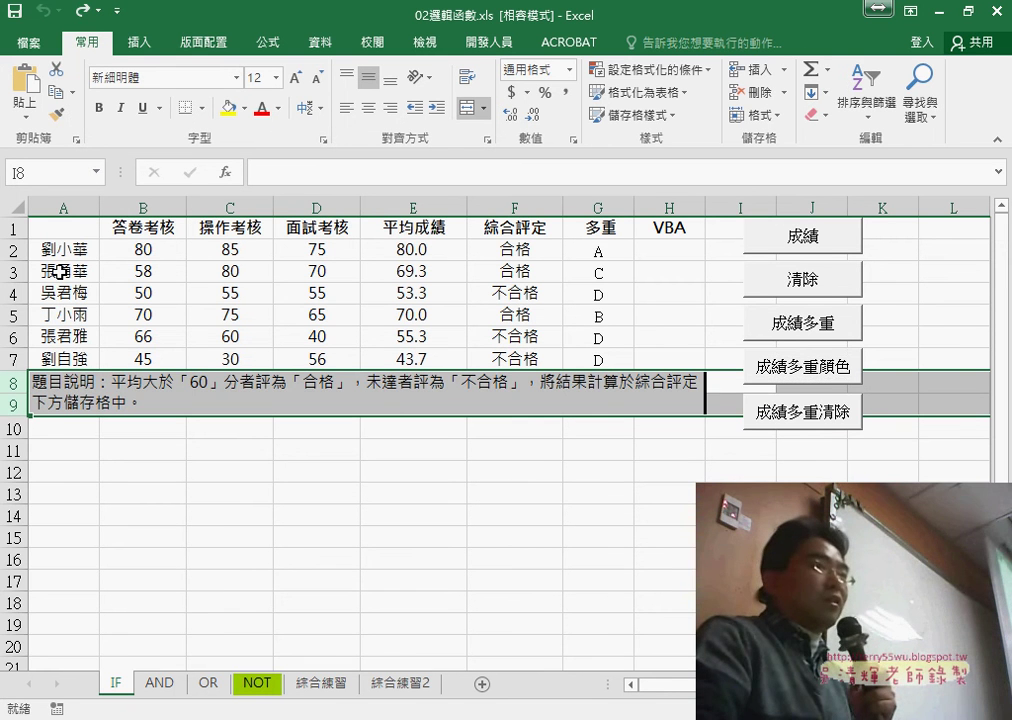
pyautogui.rightClick(572, 392)
pyautogui.click(617, 563)
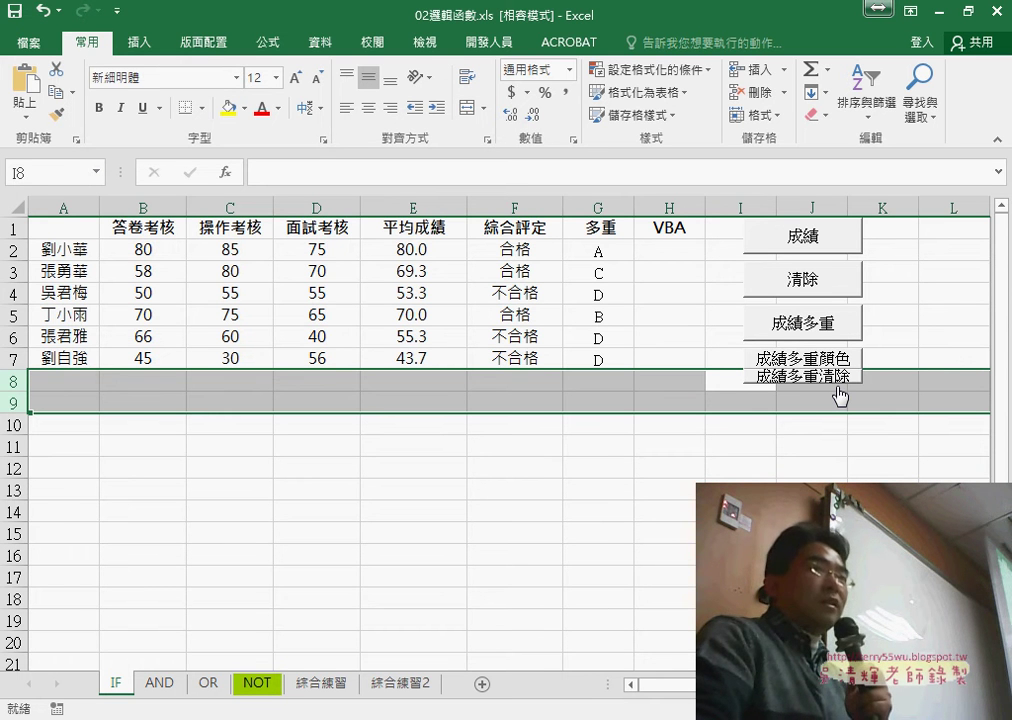
pyautogui.hotkey('ctrl', 'z')
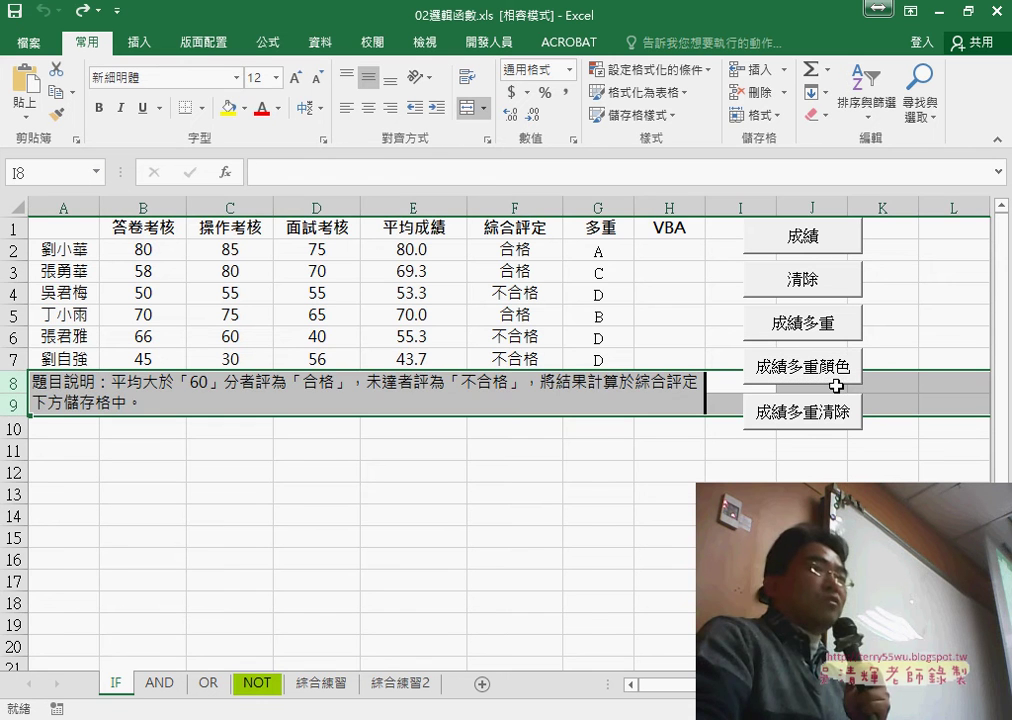
pyautogui.click(904, 366)
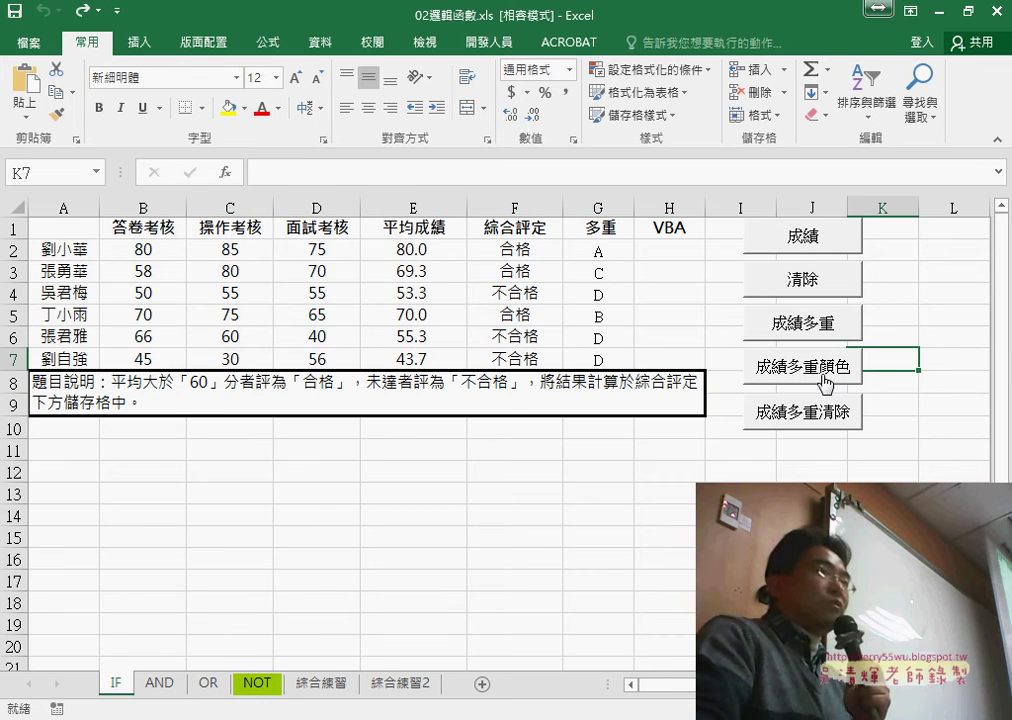
# - Set the 成績多重顏色 and 成績多重清除 buttons to 大小位置不隨儲存格改變 in Format Control Properties
pyautogui.rightClick(779, 380)
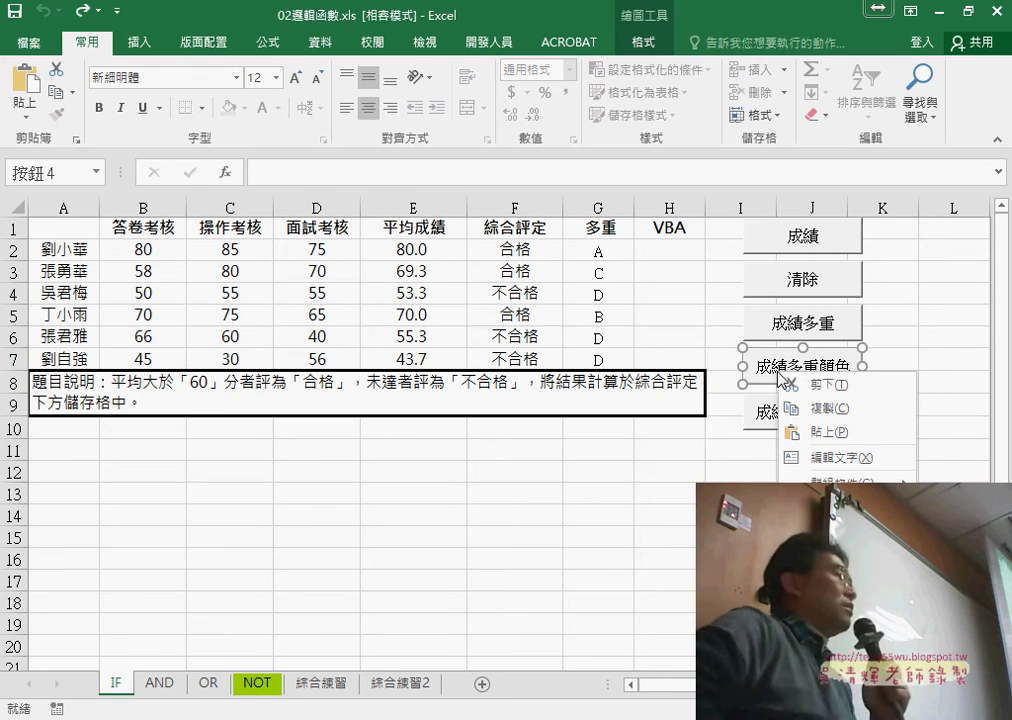
pyautogui.keyDown('ctrl'); pyautogui.click(762, 426); pyautogui.keyUp('ctrl')
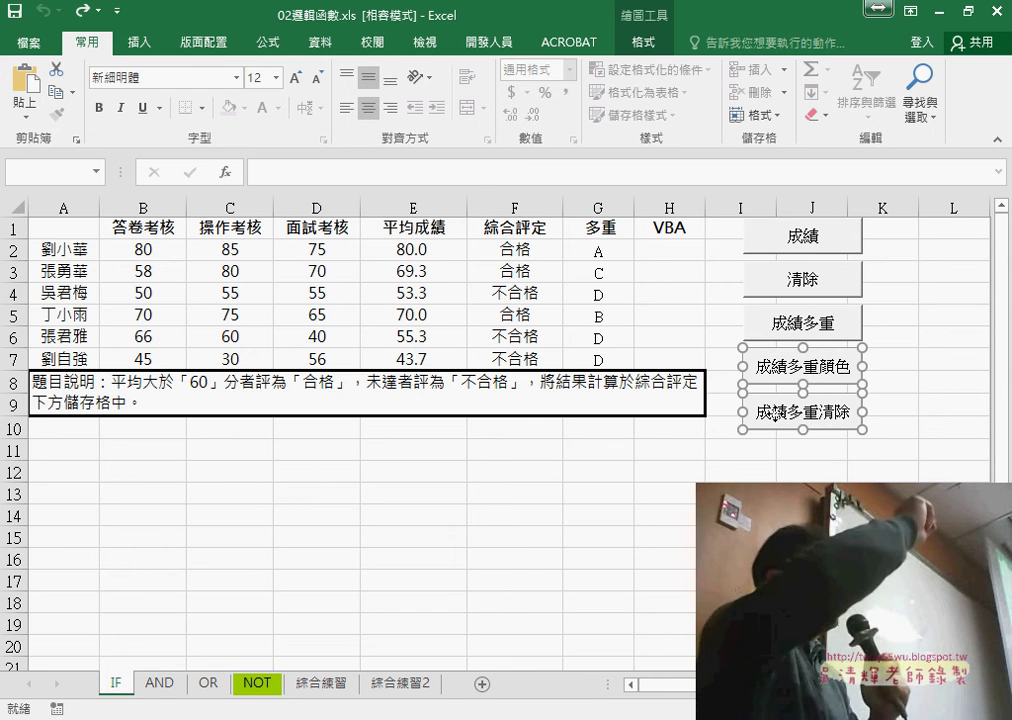
pyautogui.rightClick(799, 425)
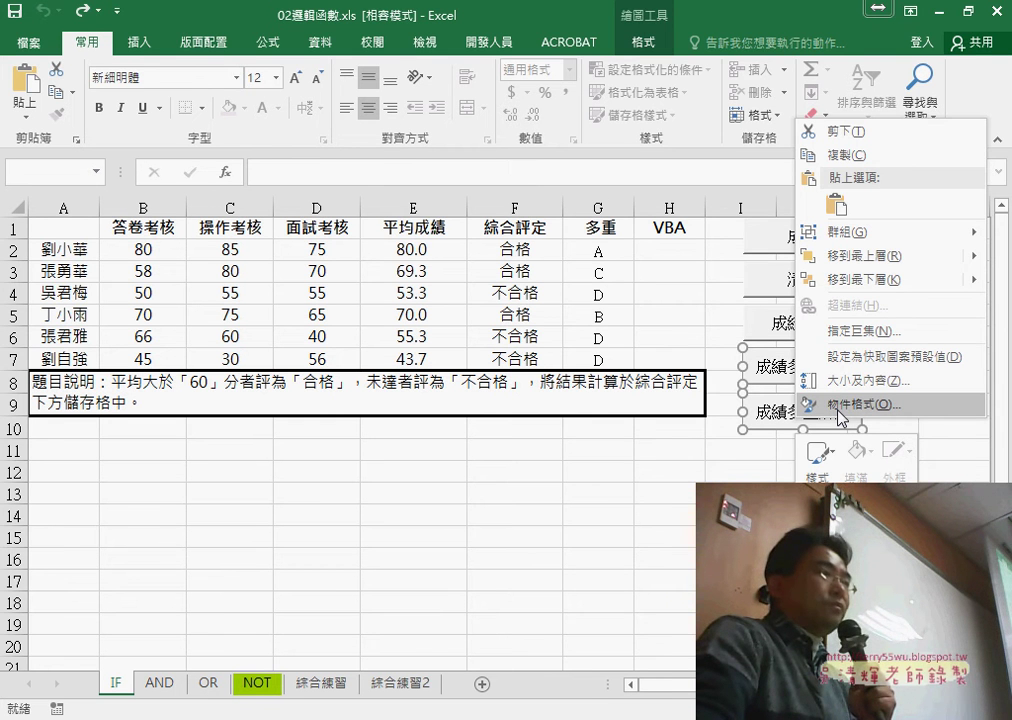
pyautogui.click(841, 405)
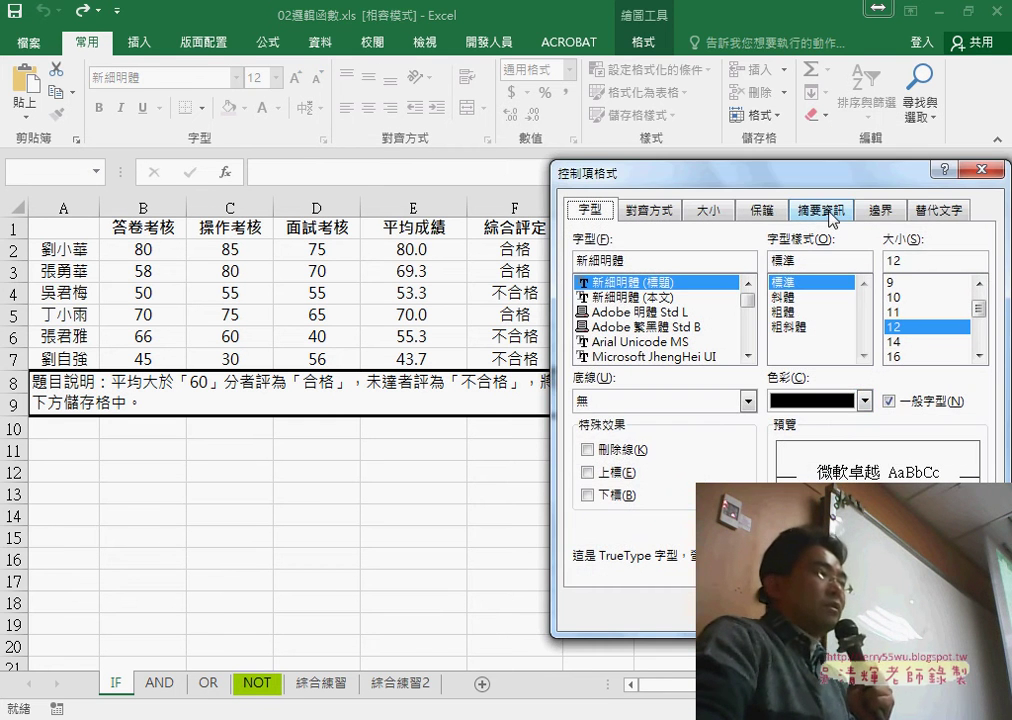
pyautogui.click(832, 214)
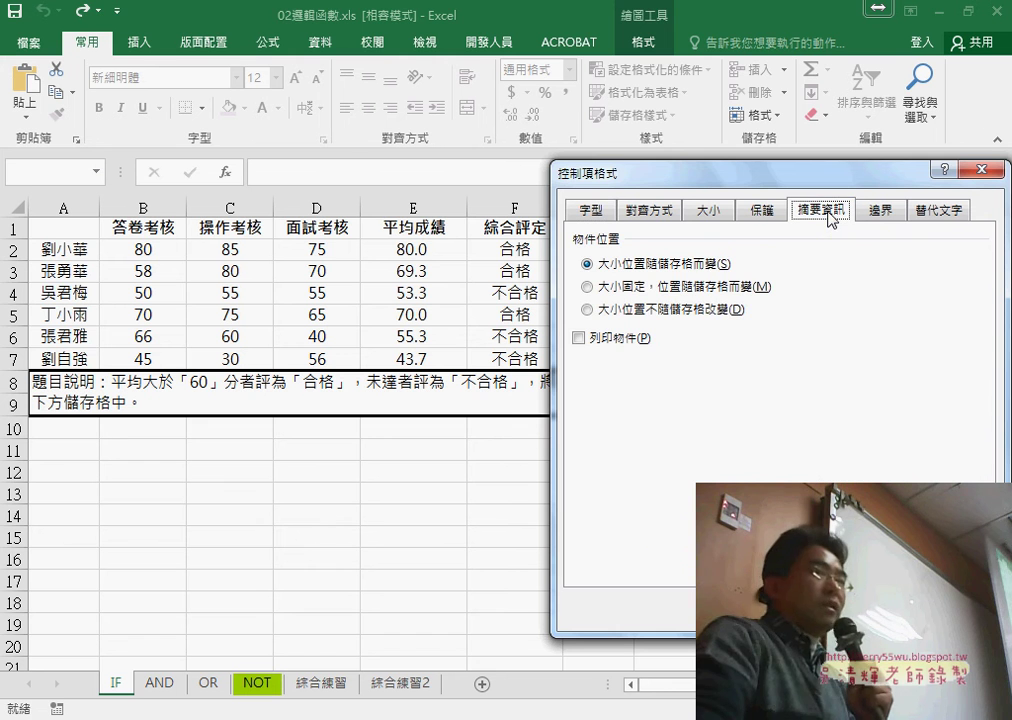
pyautogui.click(620, 310)
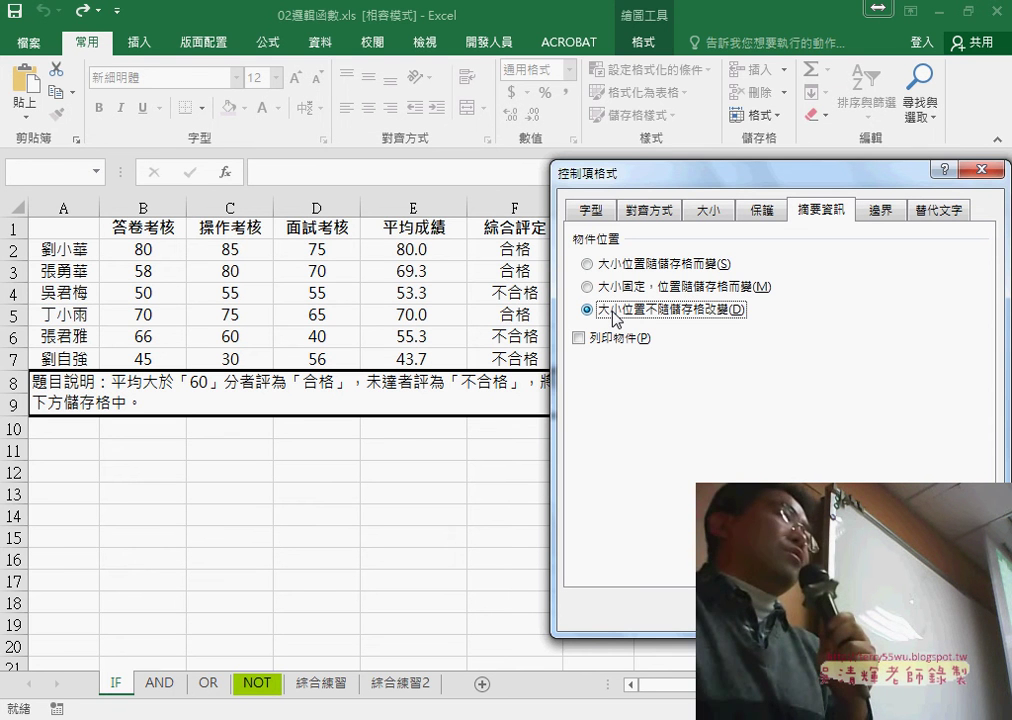
# - Confirm the fixed-position setting and delete the note in rows 8–9
pyautogui.press('Return')
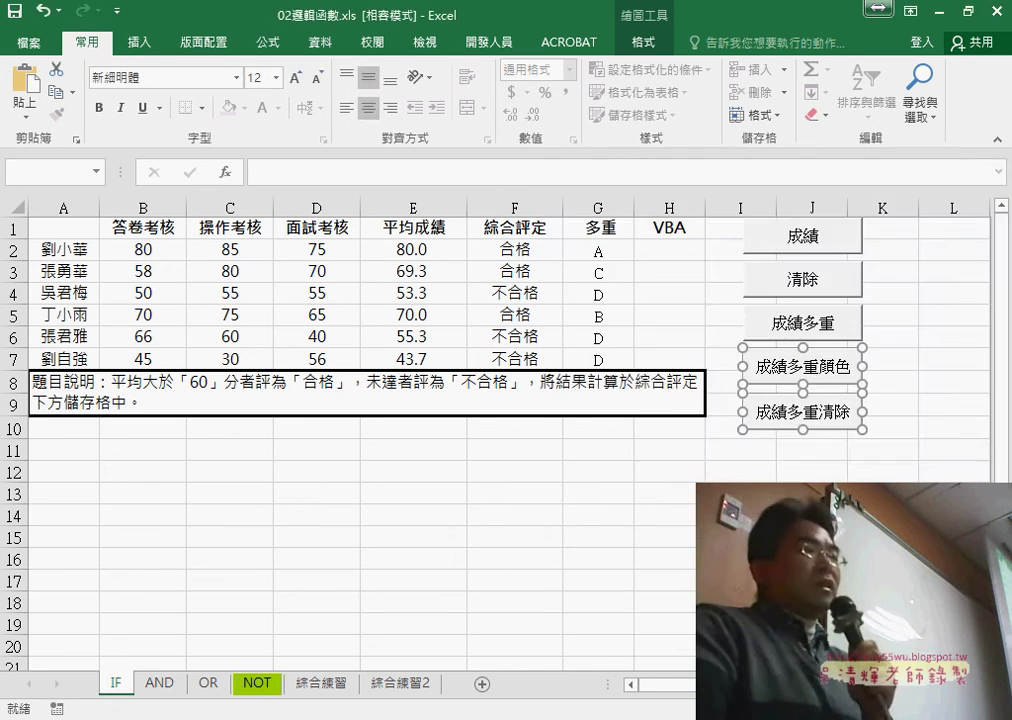
pyautogui.click(22, 383)
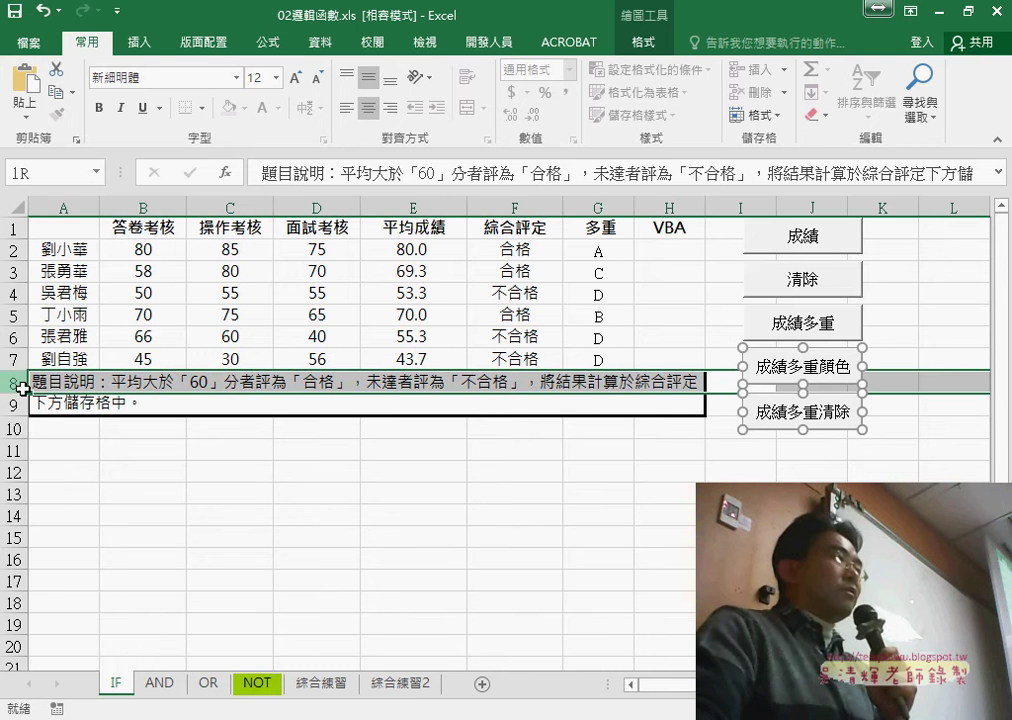
pyautogui.click(192, 514)
pyautogui.moveTo(15, 383); pyautogui.dragTo(15, 401)
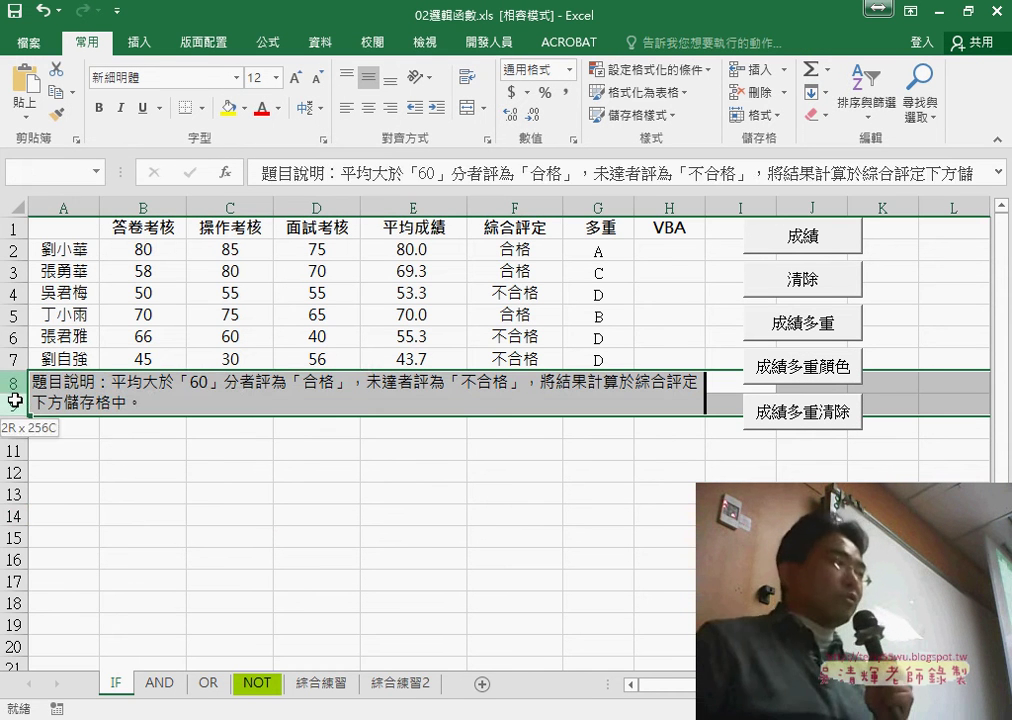
pyautogui.rightClick(15, 401)
pyautogui.click(168, 547)
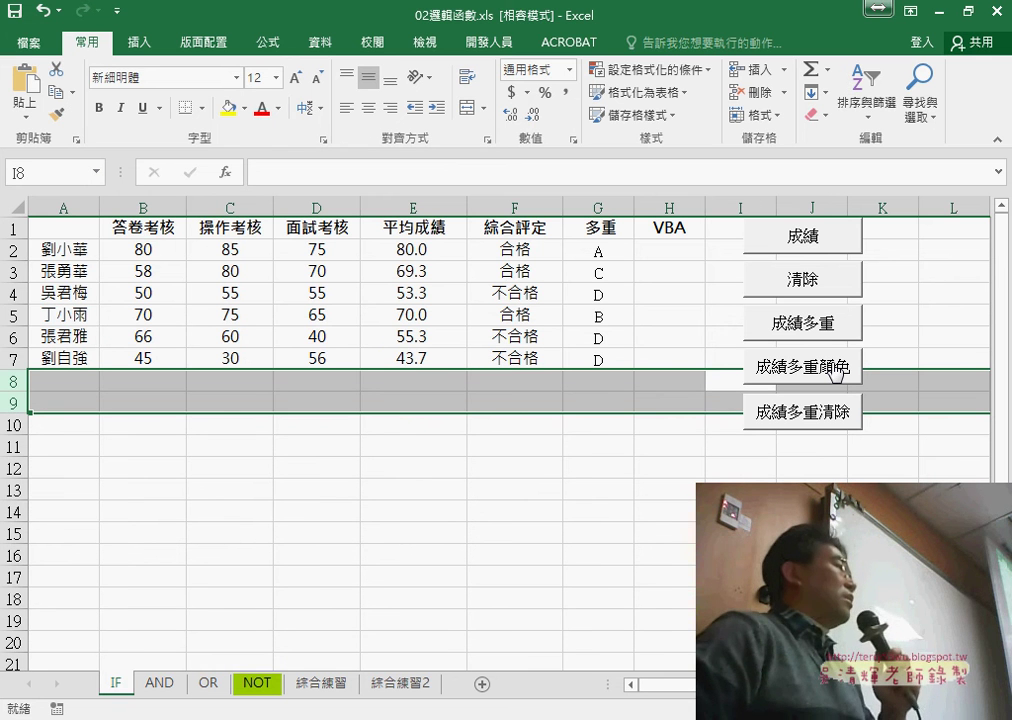
# - Set the 成績多重 button to don't move or size with cells, then select A2
pyautogui.rightClick(800, 327)
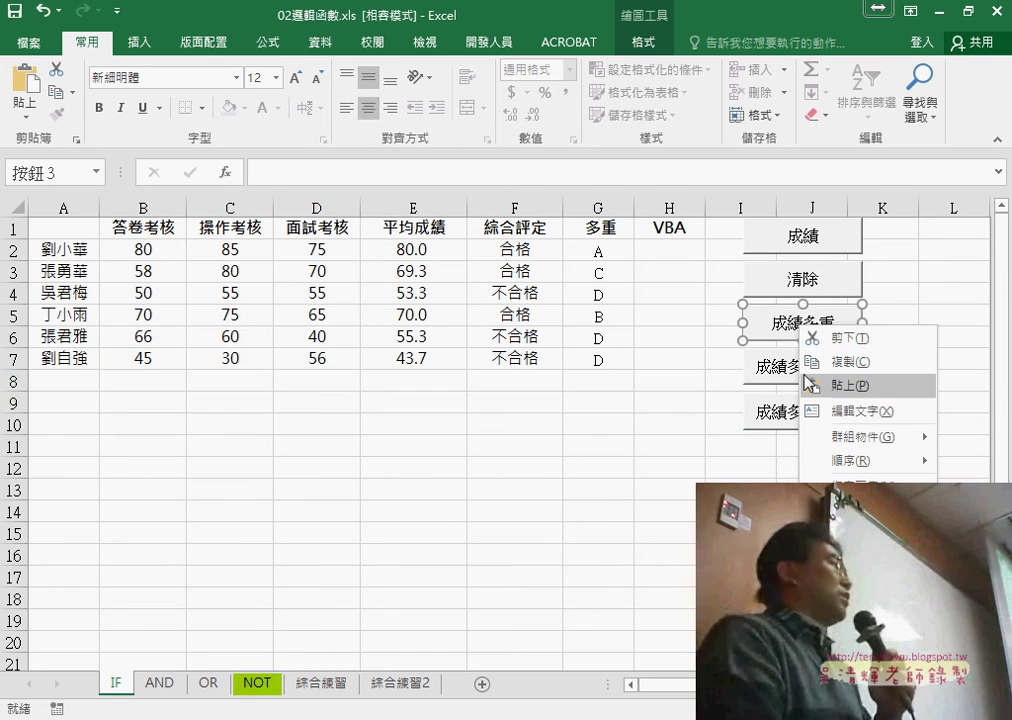
pyautogui.press('Escape')
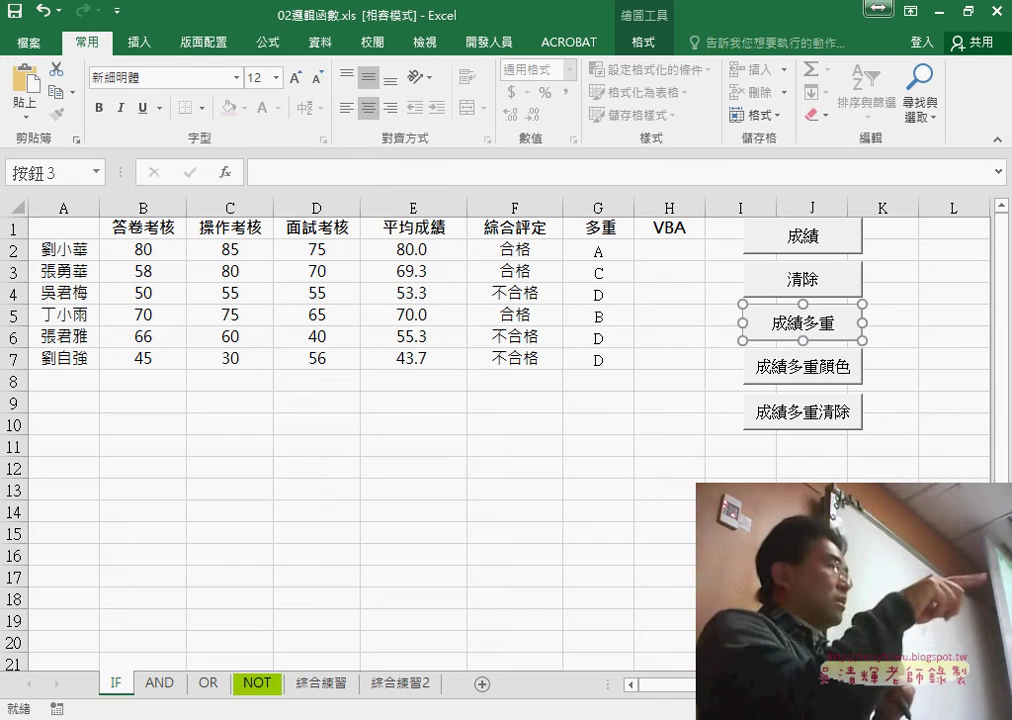
pyautogui.hotkey('ctrl', '1')
pyautogui.moveTo(460, 122); pyautogui.dragTo(527, 276)
pyautogui.click(336, 396)
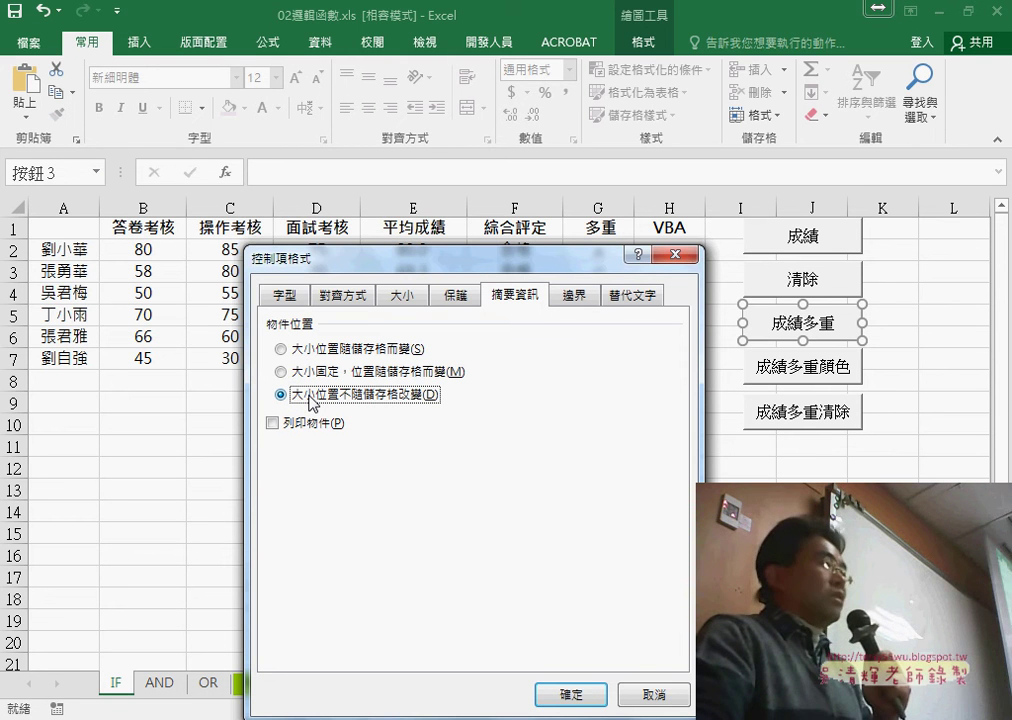
pyautogui.click(574, 694)
pyautogui.click(73, 250)
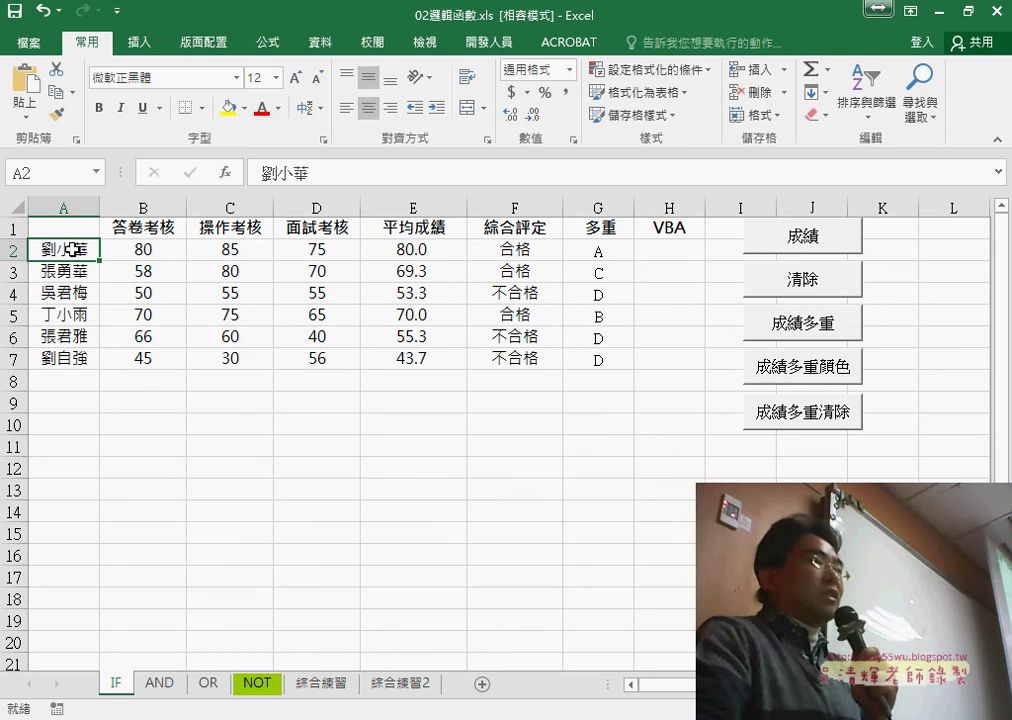
pyautogui.hotkey('ctrl', 'Down')
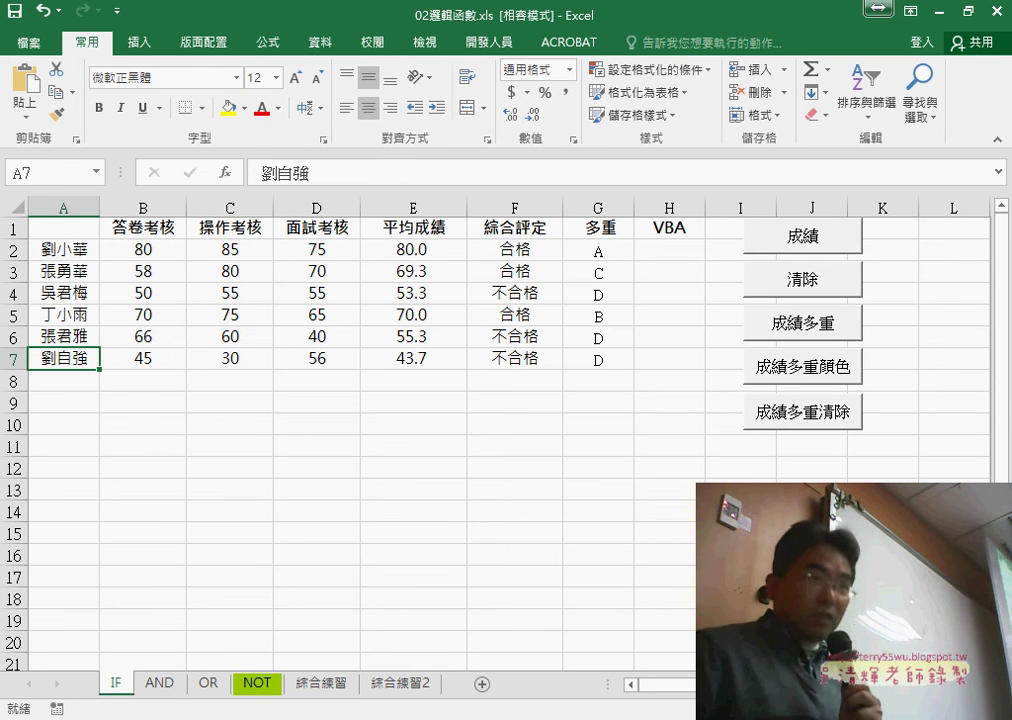
# - In the VBA editor, select the loop end value 7 in Sub 成績's For line
pyautogui.click(467, 686)
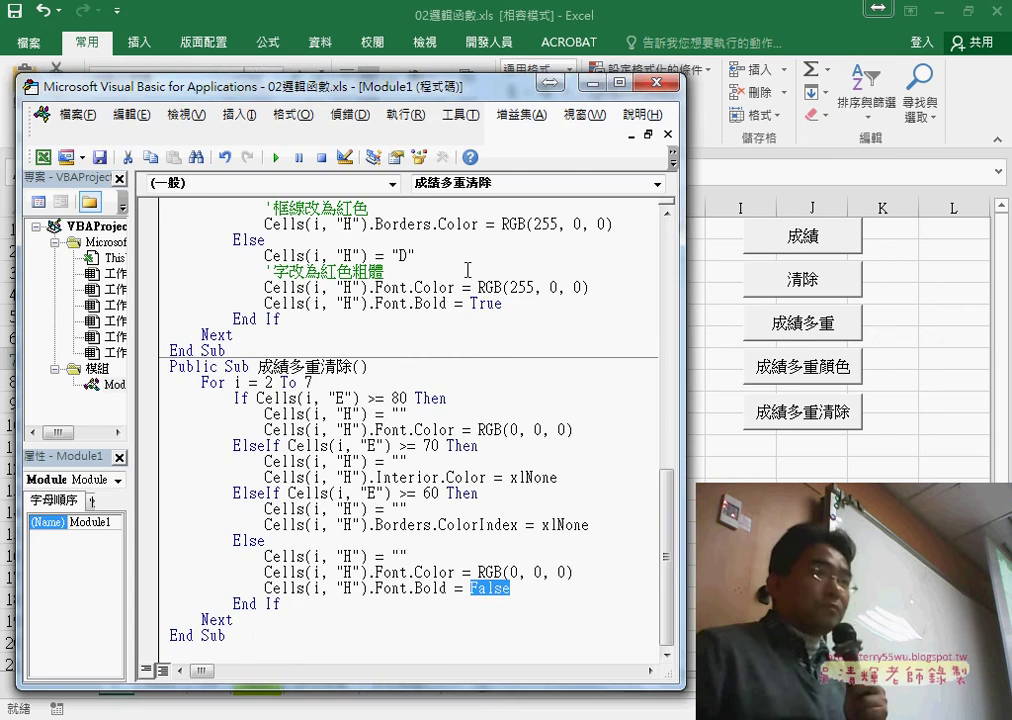
pyautogui.moveTo(310, 84); pyautogui.dragTo(480, 72)
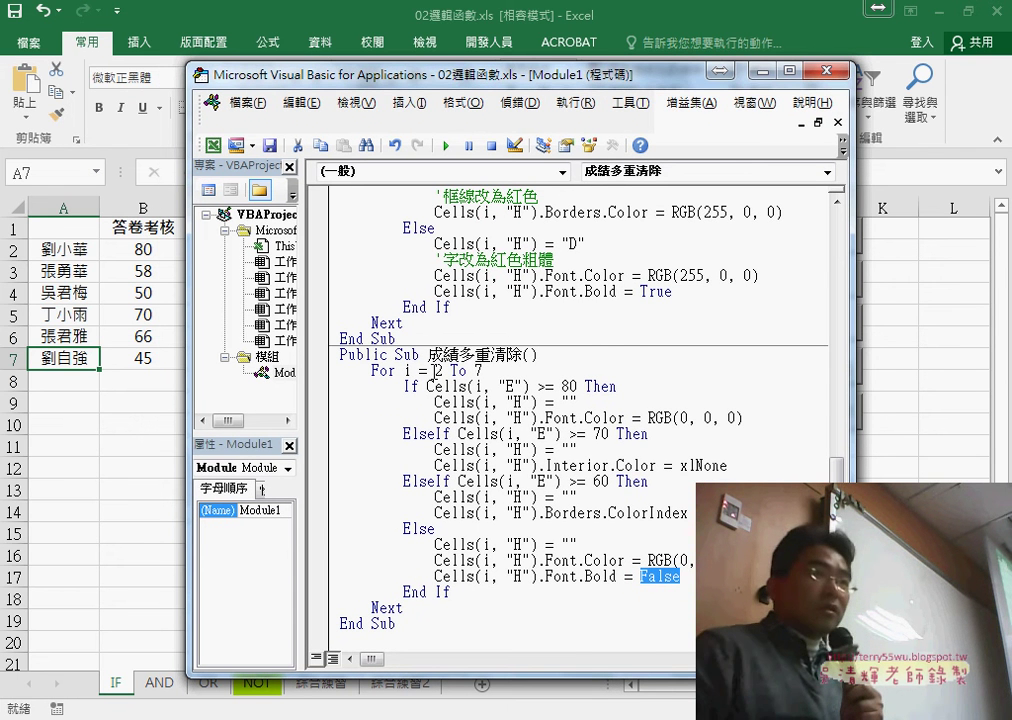
pyautogui.doubleClick(440, 370)
pyautogui.moveTo(837, 470); pyautogui.dragTo(845, 270)
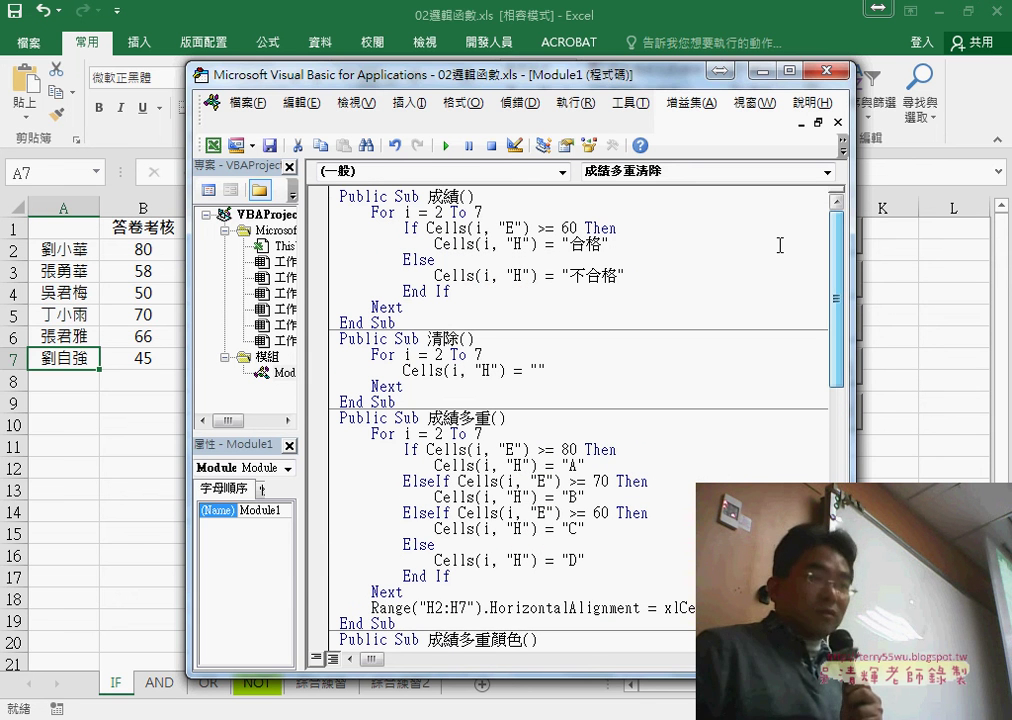
pyautogui.doubleClick(478, 212)
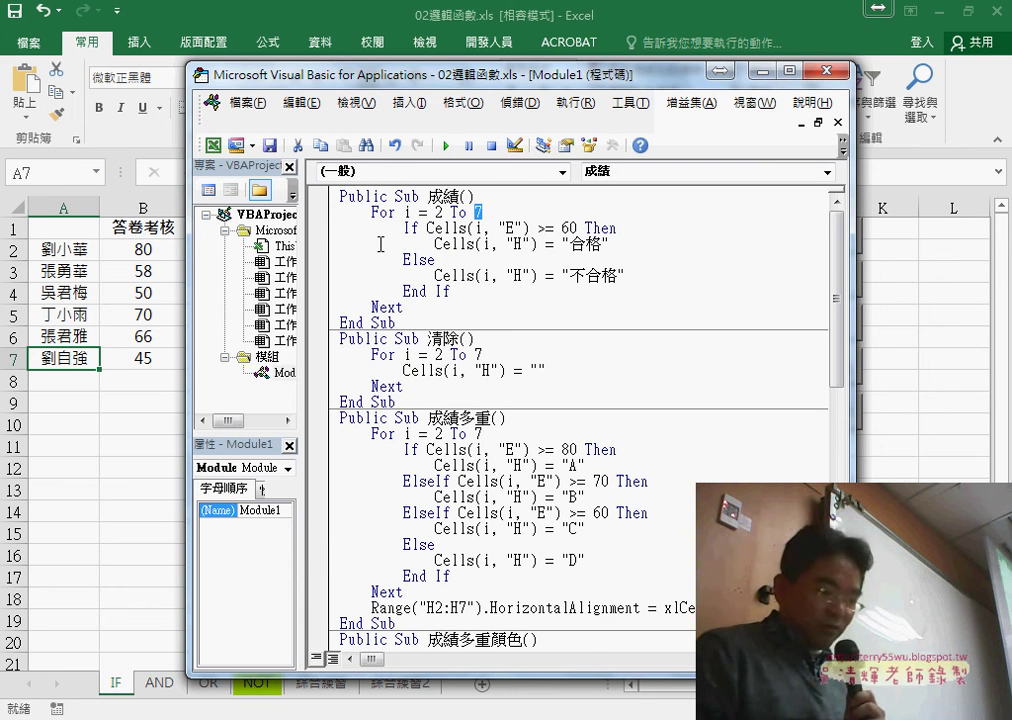
# - Replace the 7 with range("A2").End(xlDown).row
pyautogui.write('r')
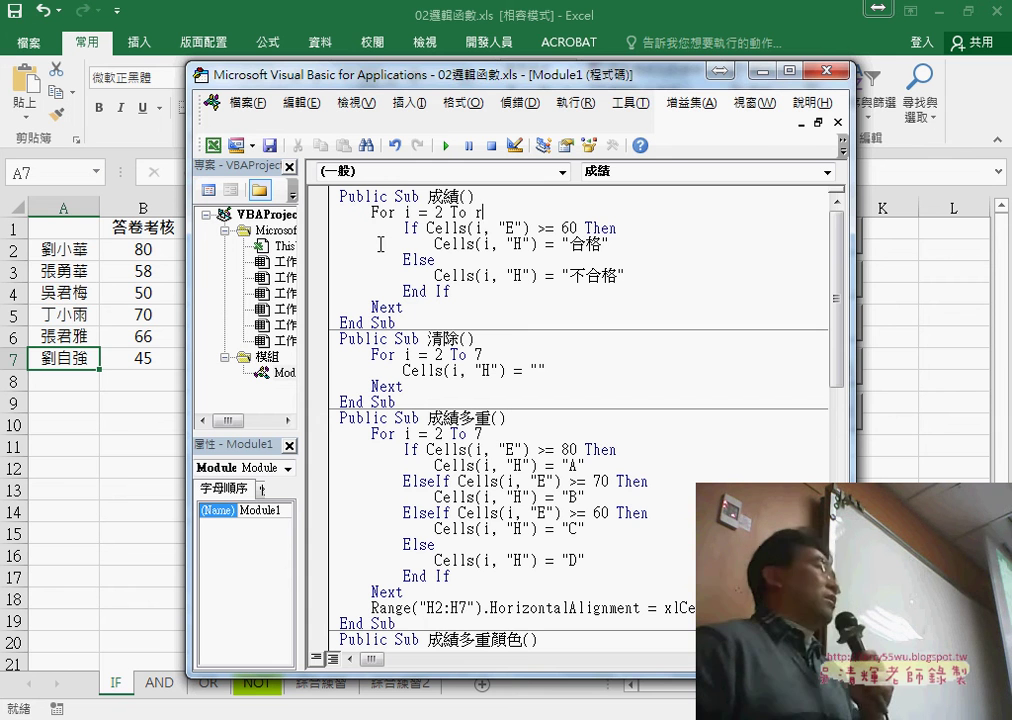
pyautogui.write('ange')
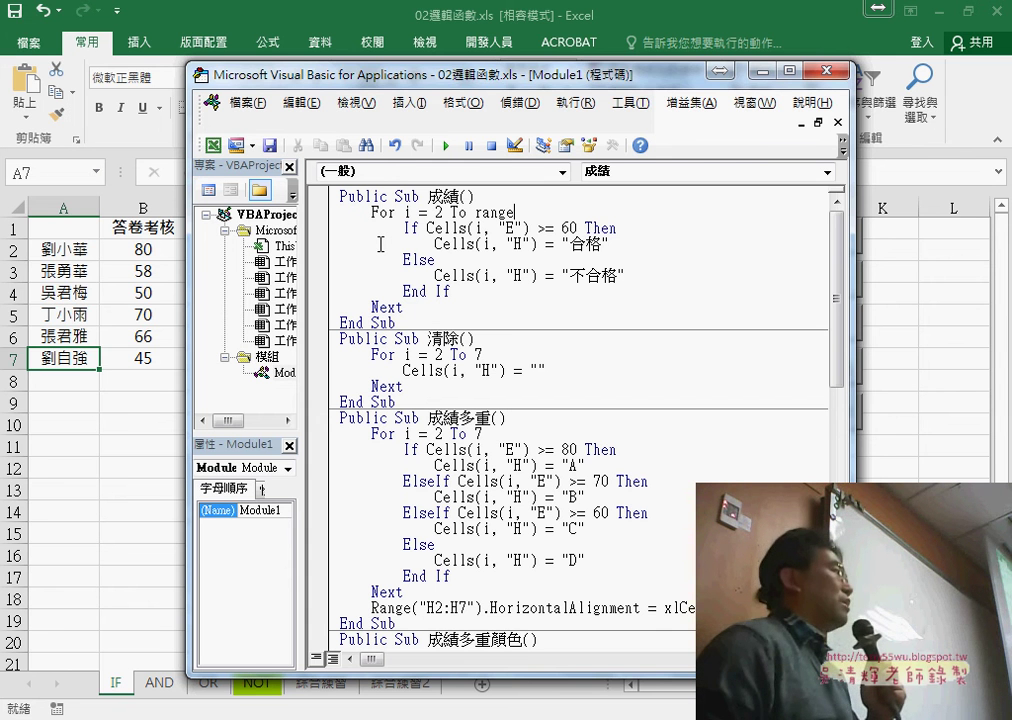
pyautogui.write('("')
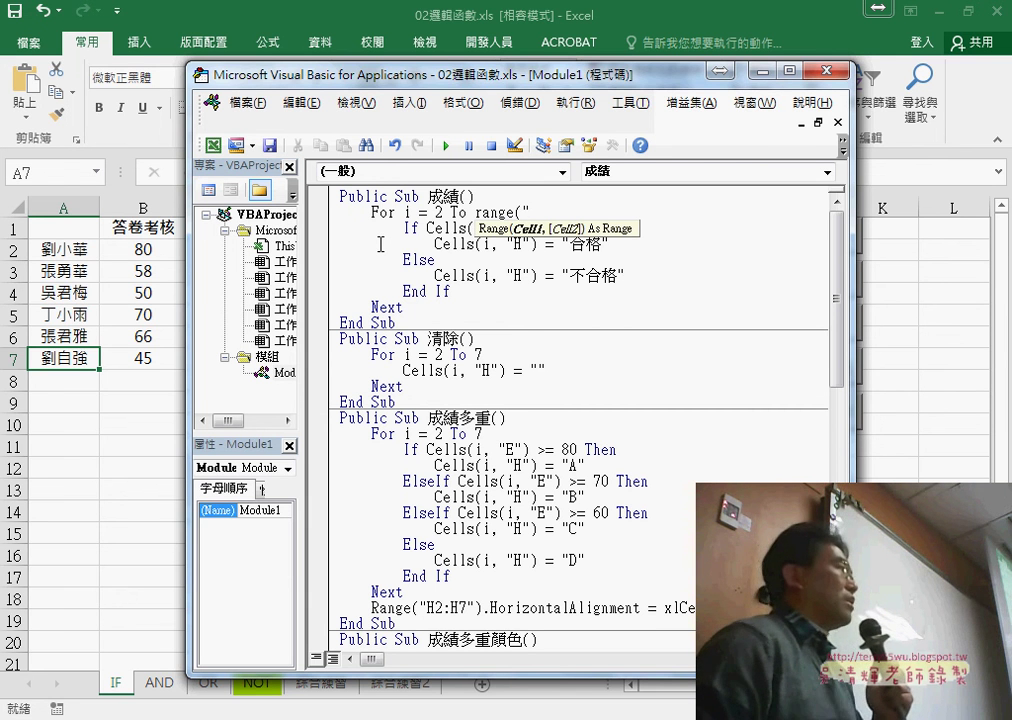
pyautogui.write('A2')
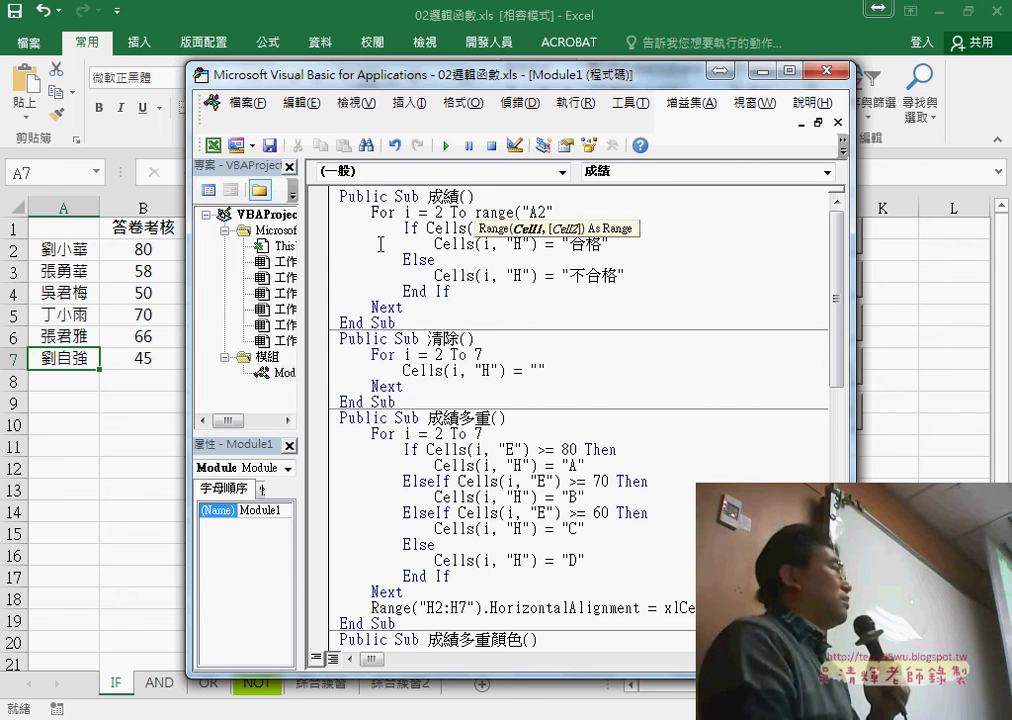
pyautogui.write(').')
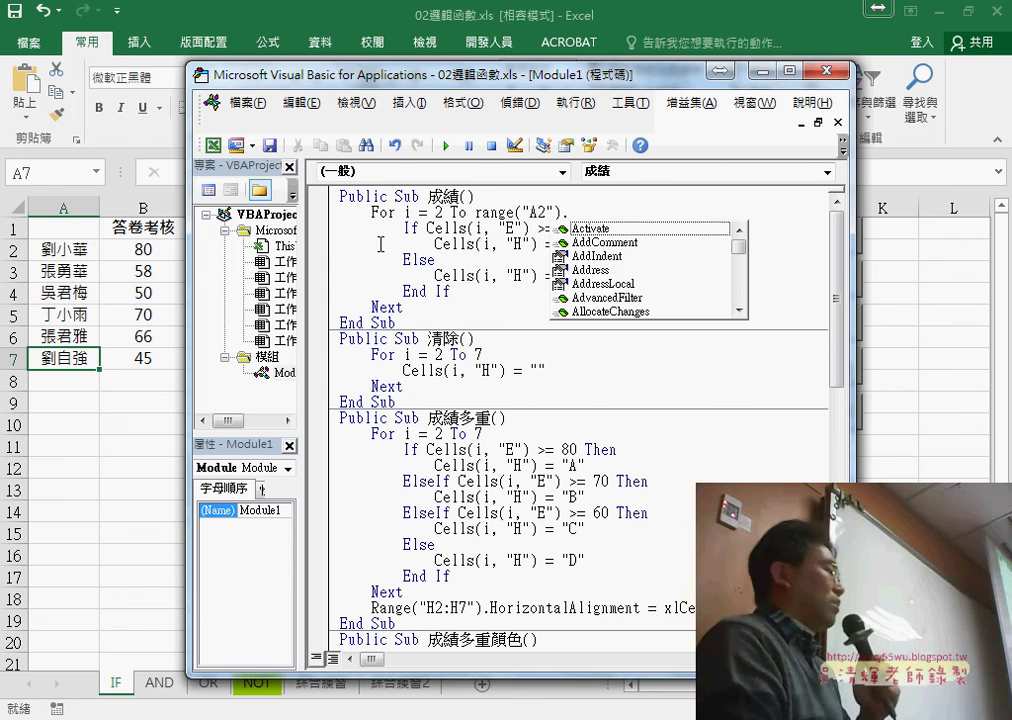
pyautogui.write('E')
pyautogui.press('Tab')
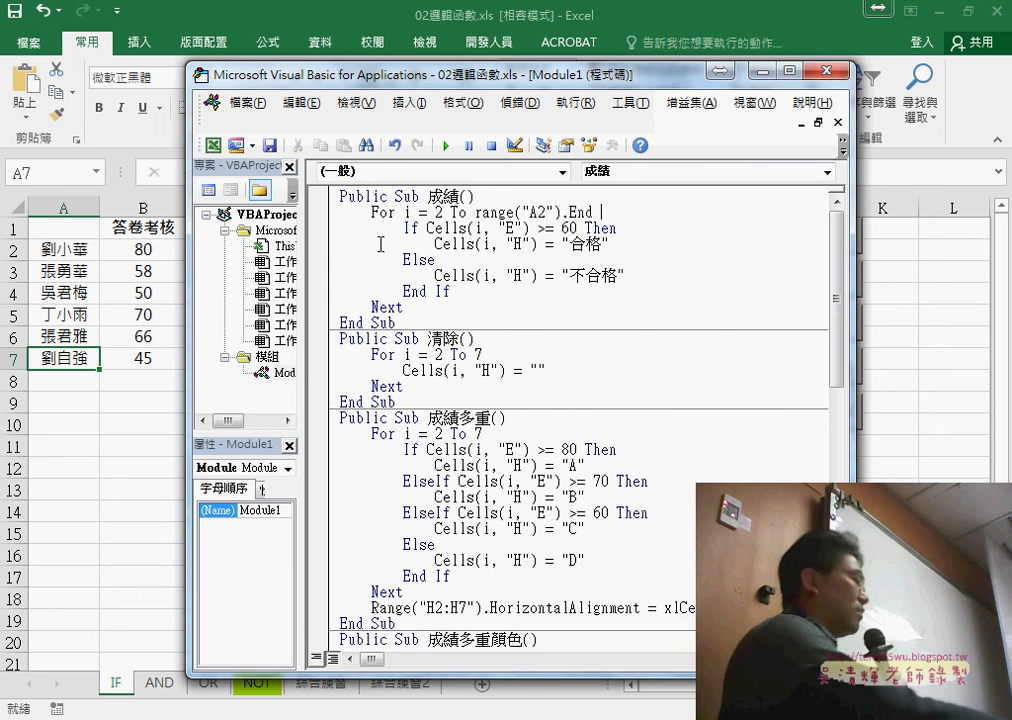
pyautogui.write('(')
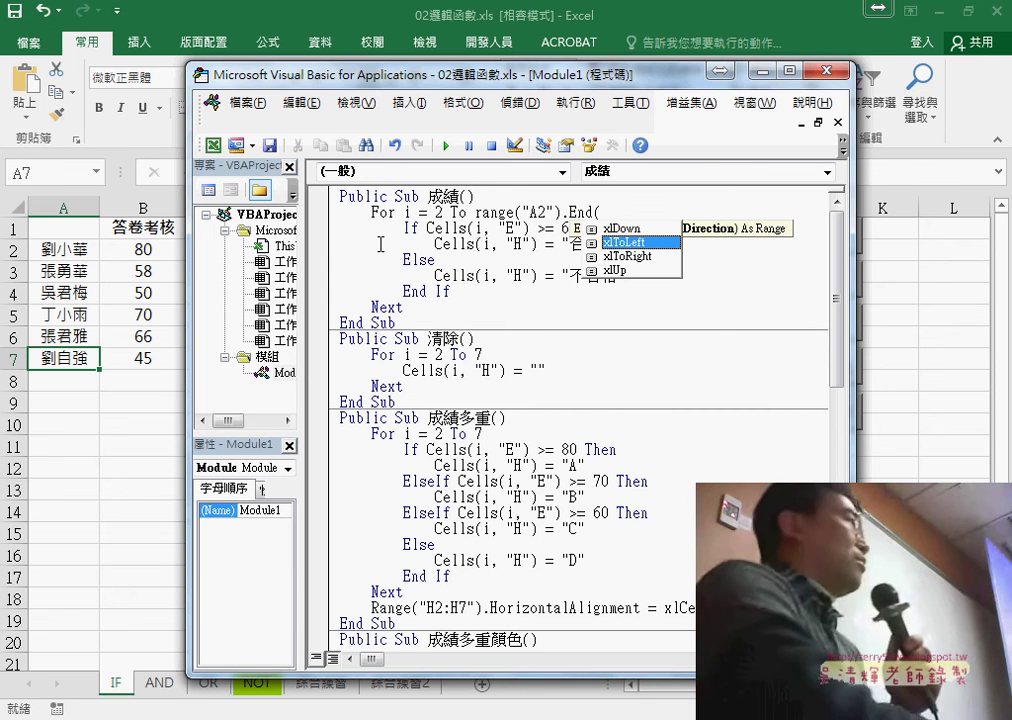
pyautogui.press('Up')
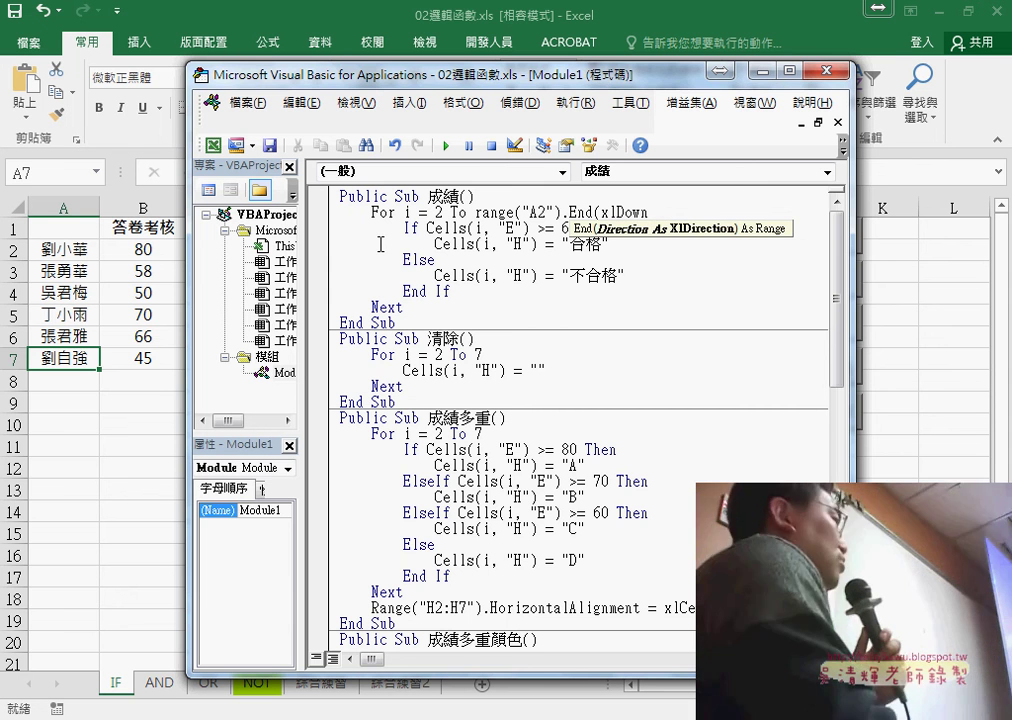
pyautogui.write(').')
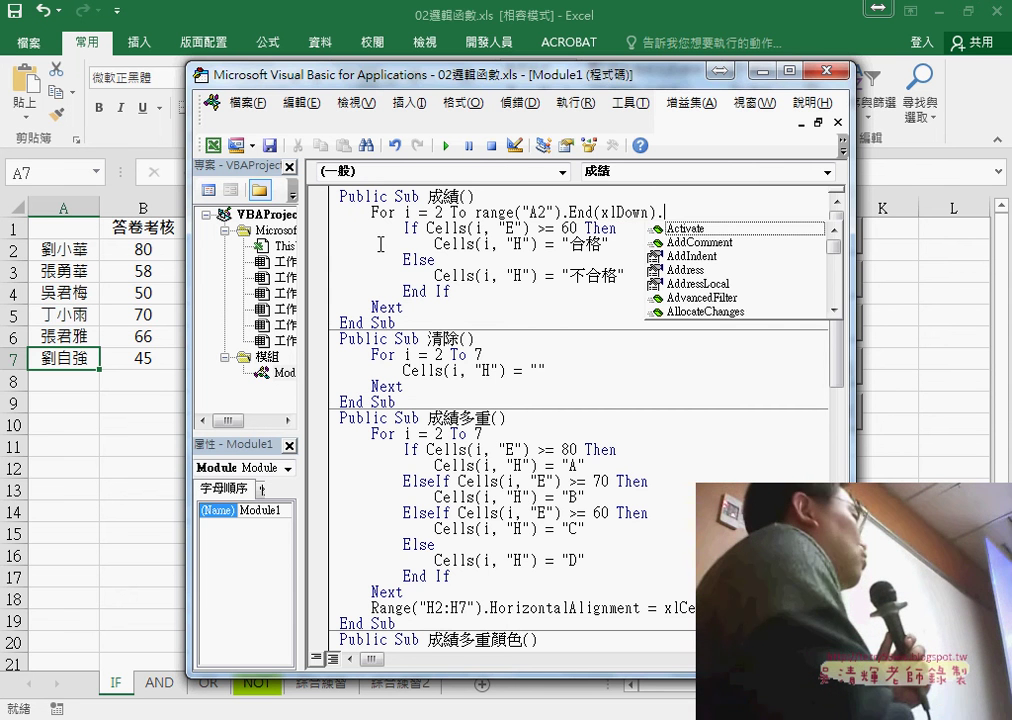
pyautogui.write('row')
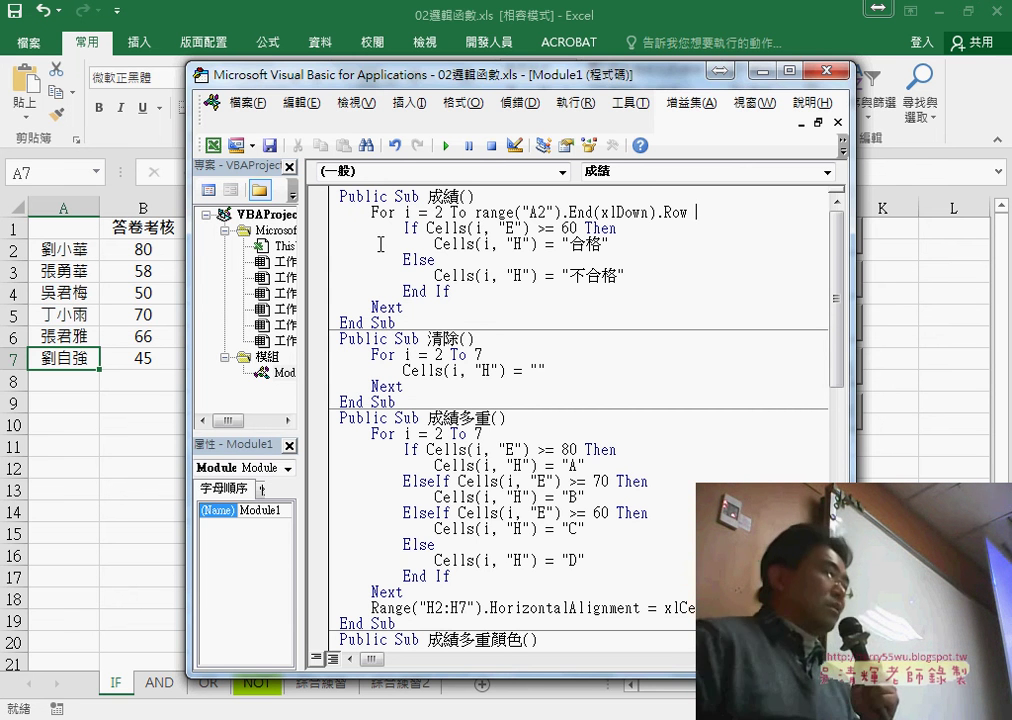
# - Complete the 成績 loop line as For i = 2 To Range("A2").End(xlDown).Row
pyautogui.click(380, 244)
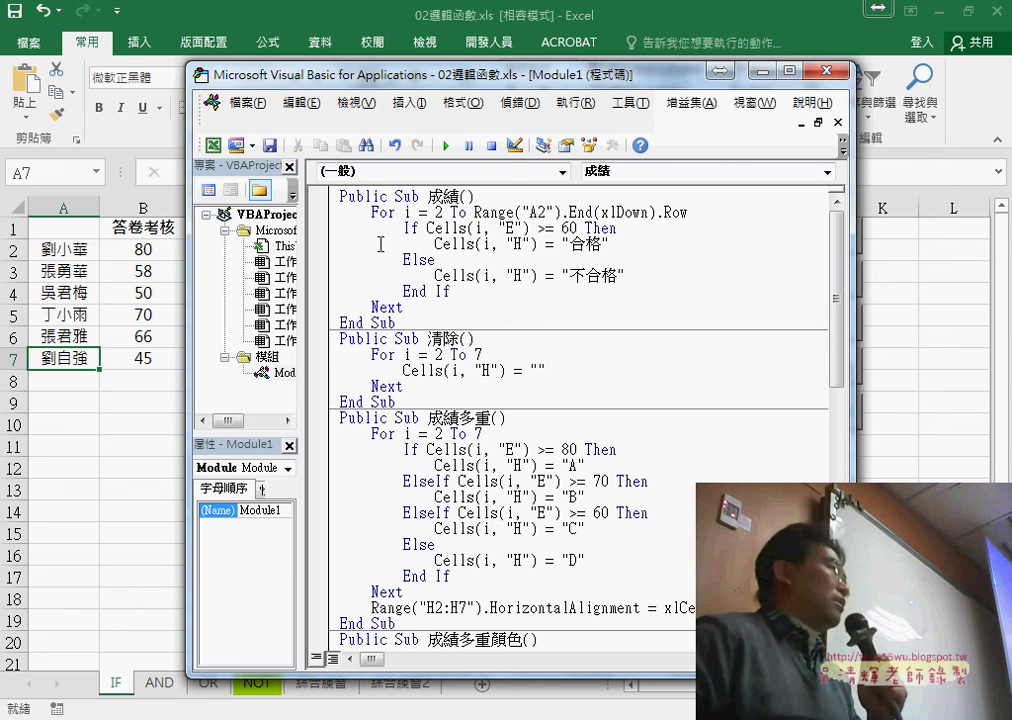